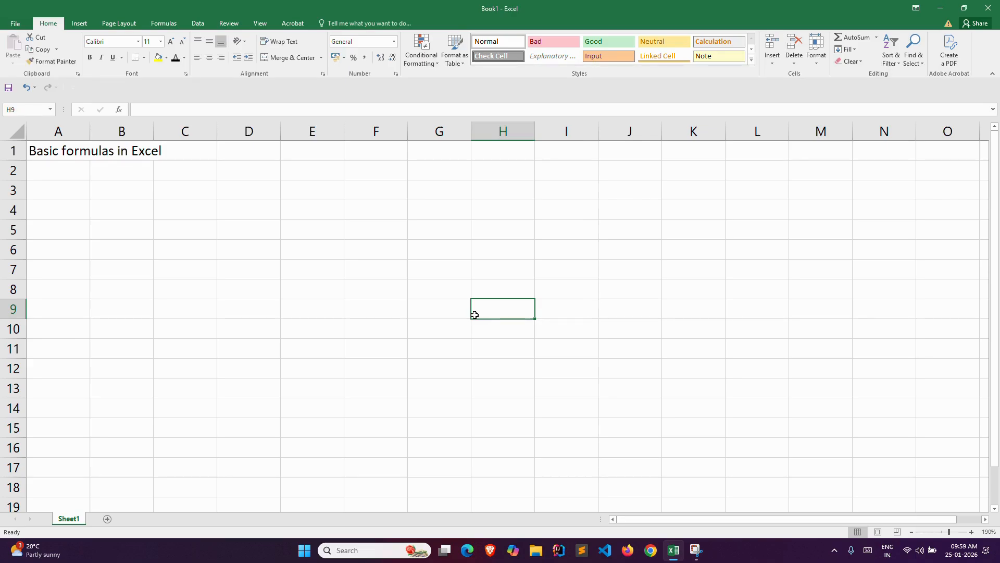
Step: Change the font colour of the input headers and values in A2:B8 to black
left_click(67, 172)
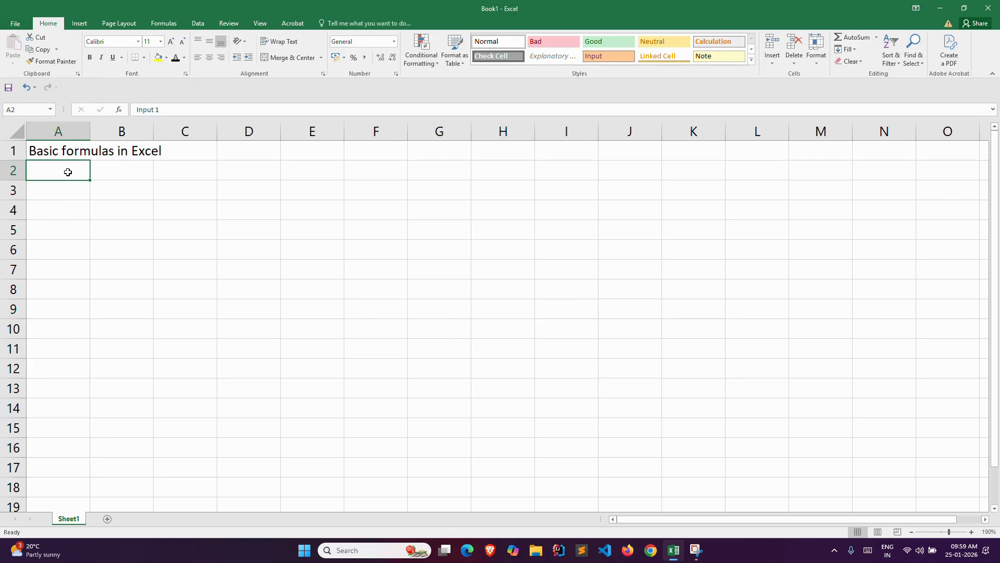
left_click(130, 170)
left_click_drag(61, 188, 130, 289)
left_click(177, 61)
left_click(276, 223)
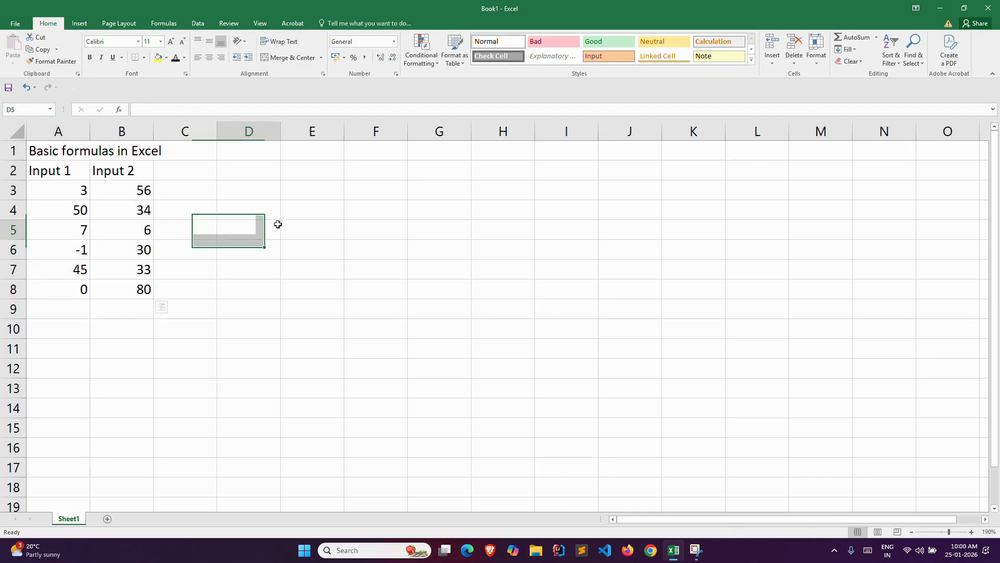
Step: Change the font colour of the range A9:C13, which holds the Constant label and its value, to black
left_click(45, 312)
left_click_drag(45, 312, 184, 388)
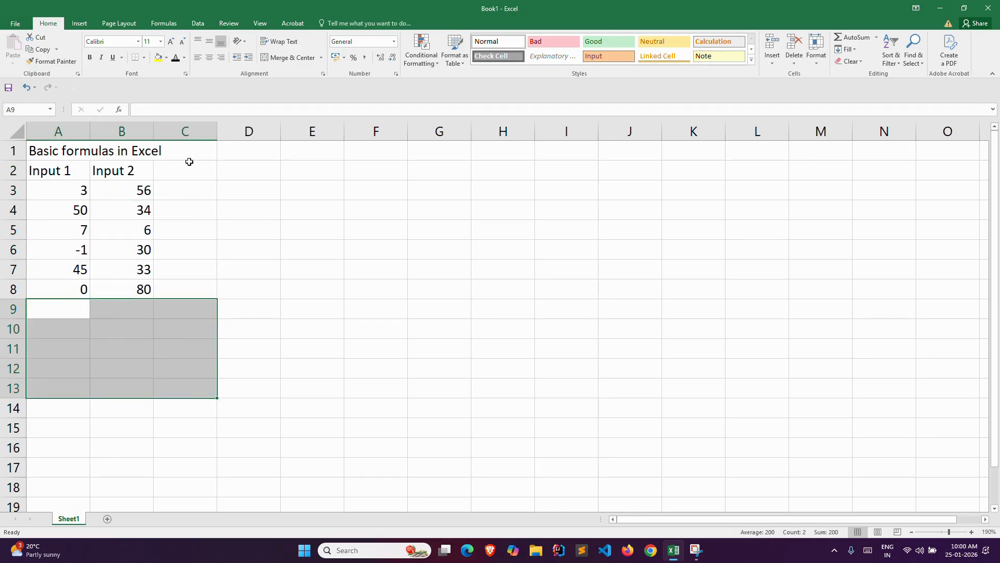
left_click(177, 60)
left_click(331, 273)
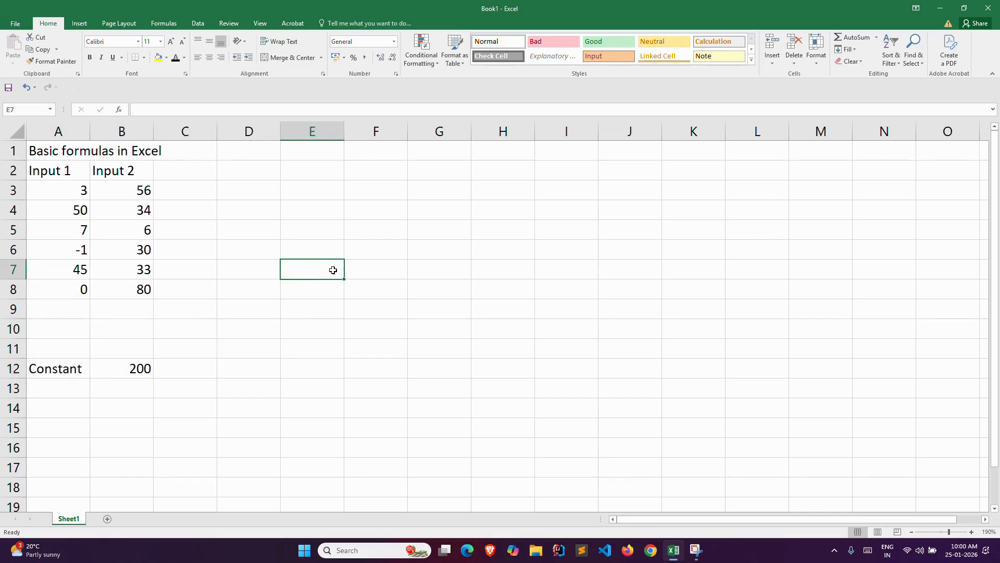
Step: Enter the headers SUM in C2 and Sum(Constant) in D2, and autofit the width of column D
left_click(184, 177)
type("SUM")
key("ctrl+Return")
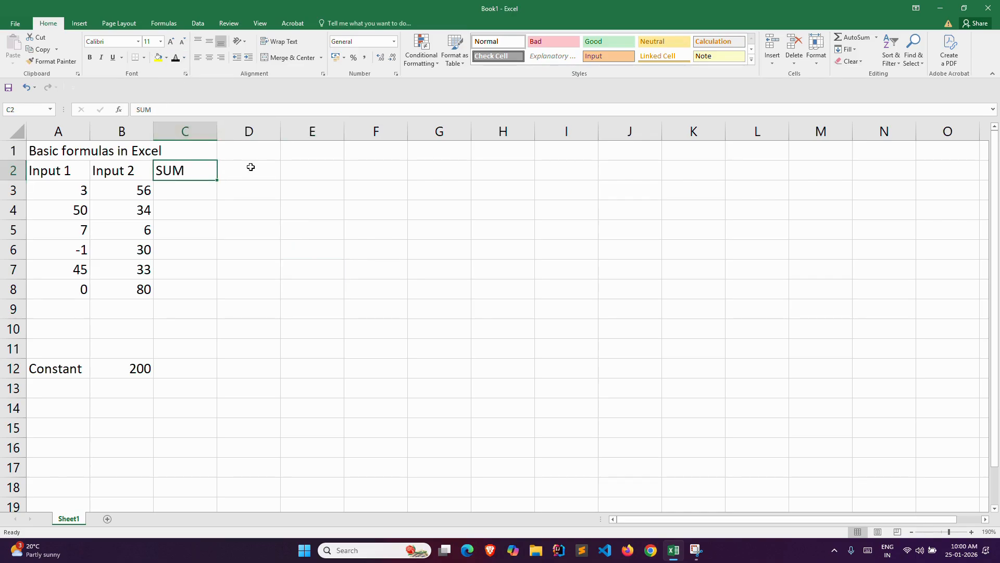
left_click(251, 167)
type("Sum(Constant)")
key("ctrl+Return")
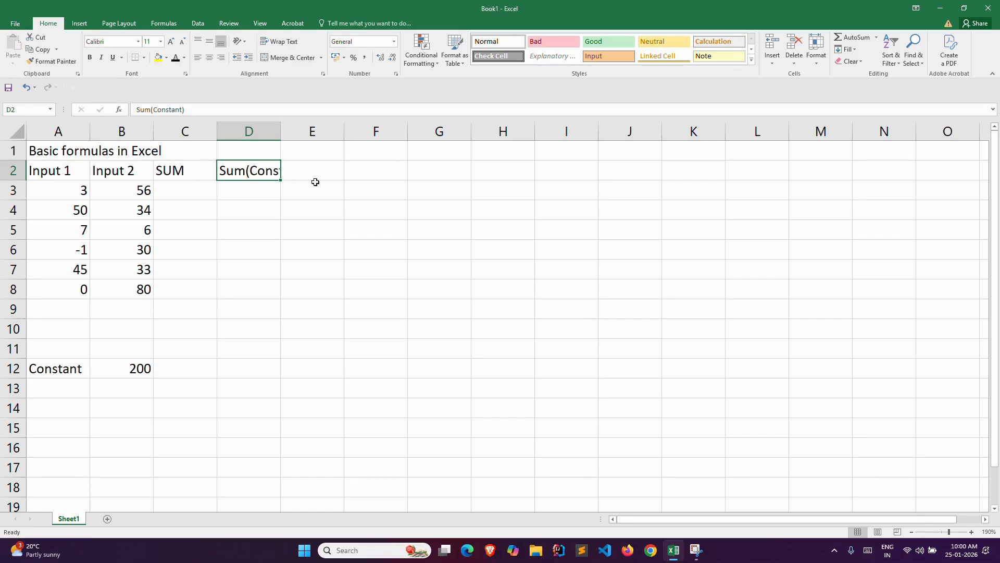
double_click(280, 127)
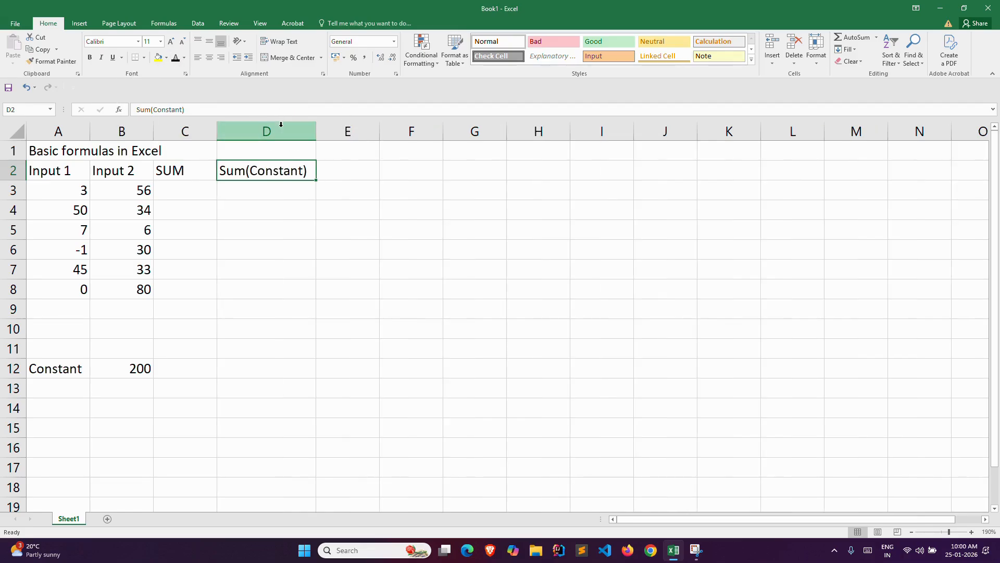
Step: Change the font colour of the headers PRODUCT in E2 and Average in F2 to black
left_click(364, 175)
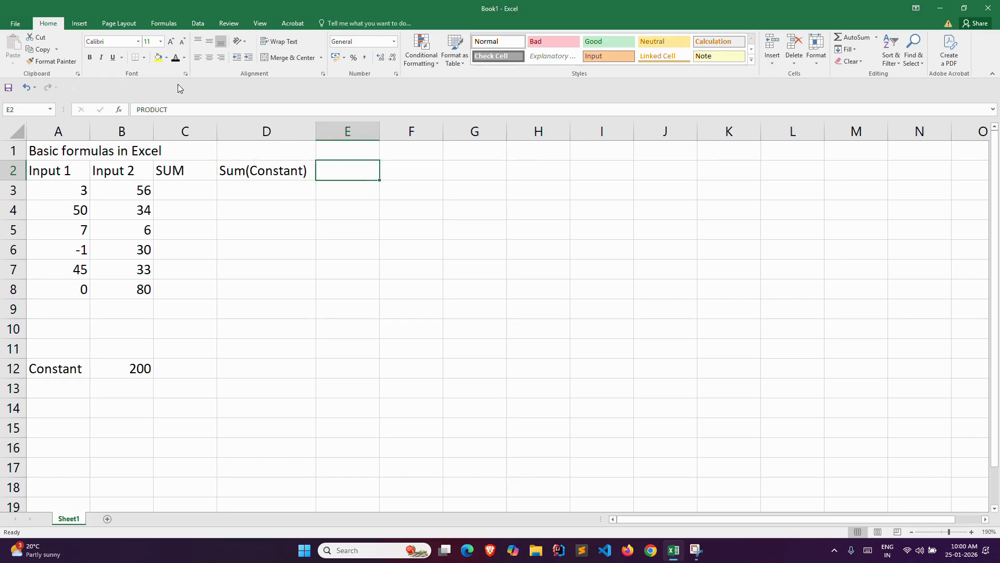
left_click(177, 58)
left_click(404, 168)
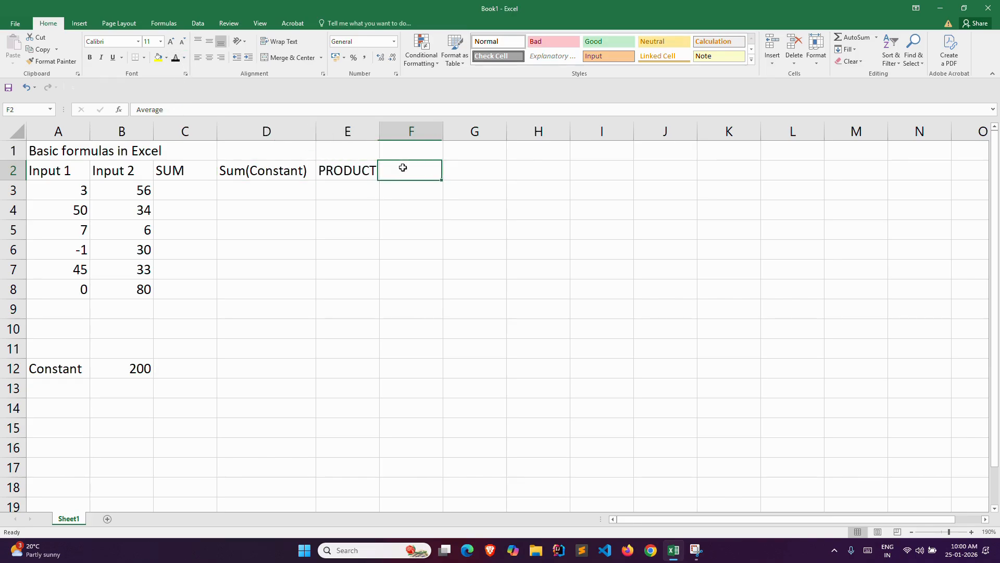
left_click(179, 60)
left_click(439, 289)
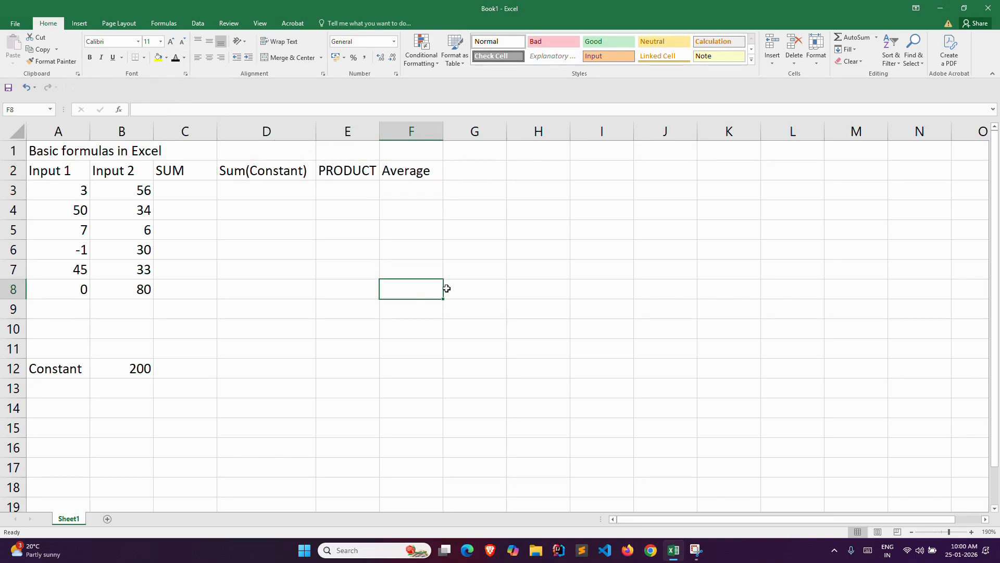
left_click(556, 284)
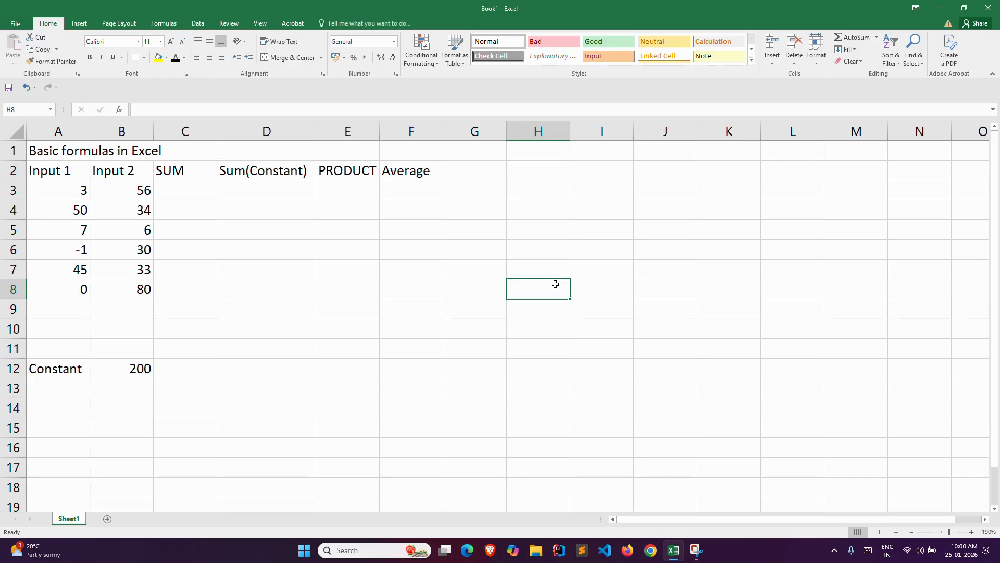
Step: Enter the formula =A3+B3 in cell C3 to add the first pair of inputs
double_click(204, 198)
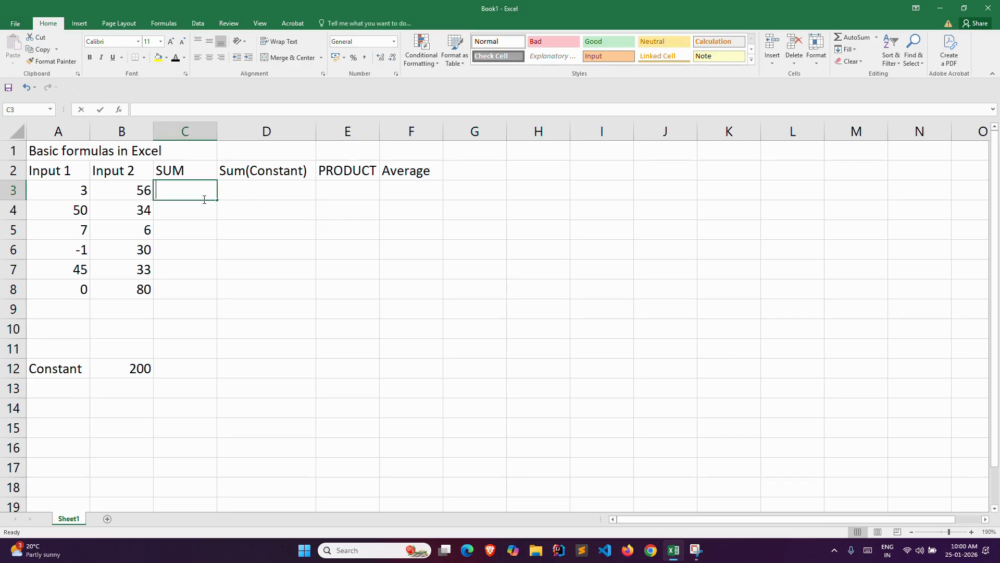
type("=")
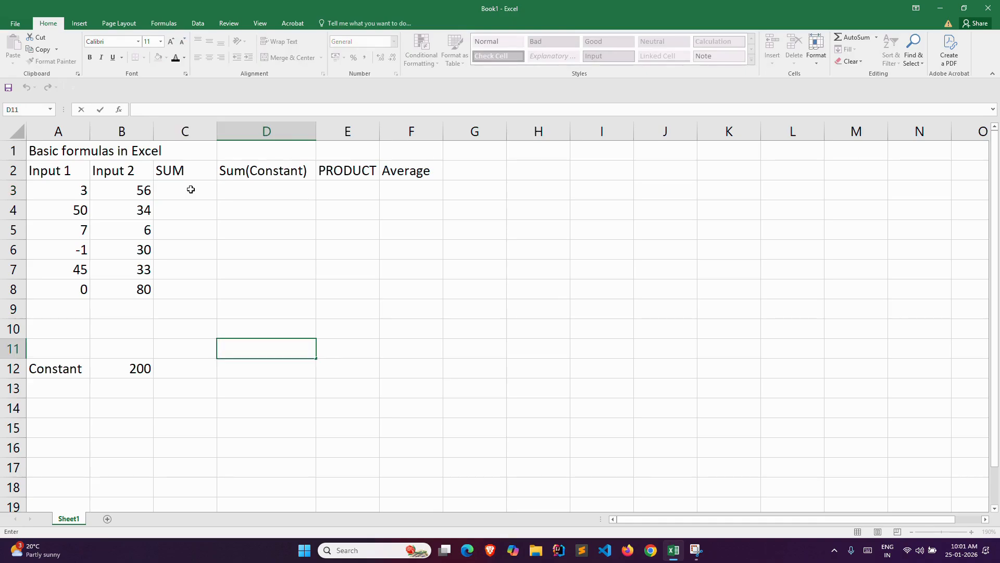
left_click(191, 189)
type("=")
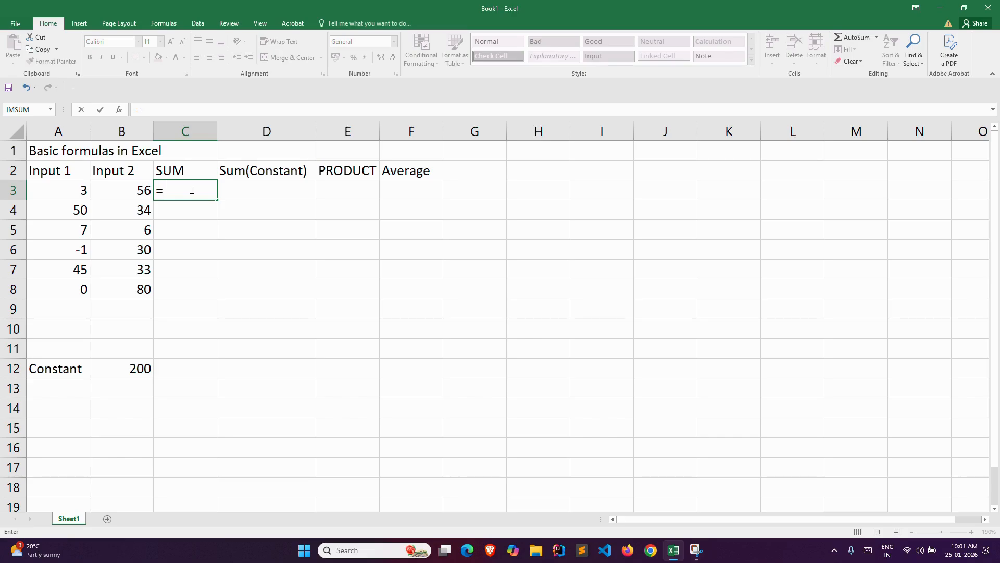
left_click(82, 193)
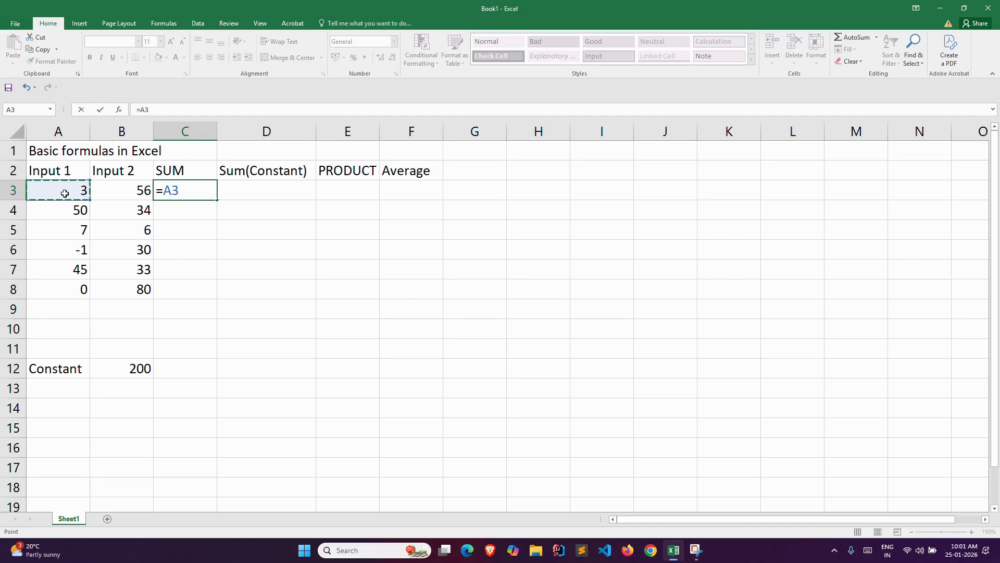
type("+")
left_click(127, 188)
key("Return")
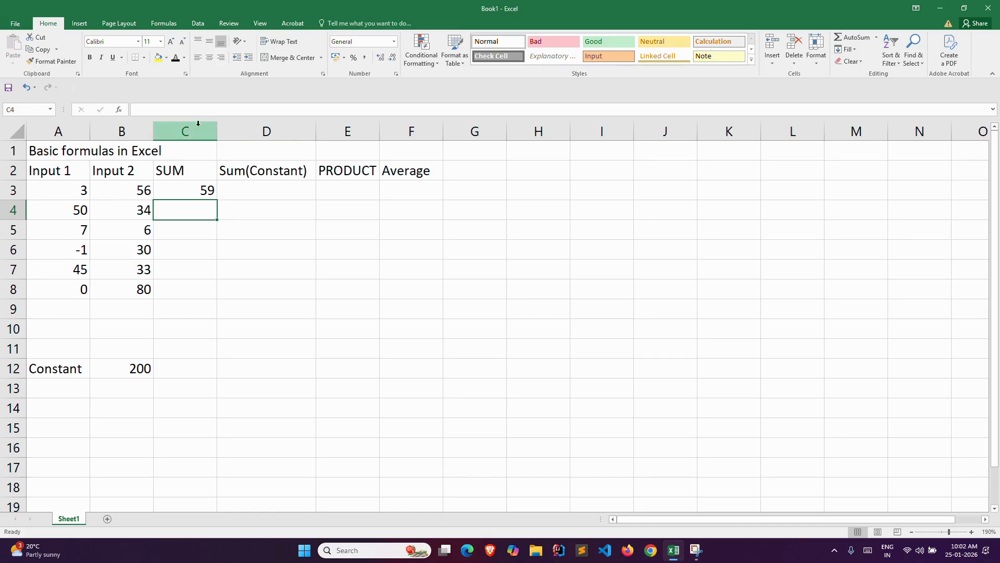
Step: Replace the formula in C3 with the plain entry 3+56, without an equals sign
left_click(185, 192)
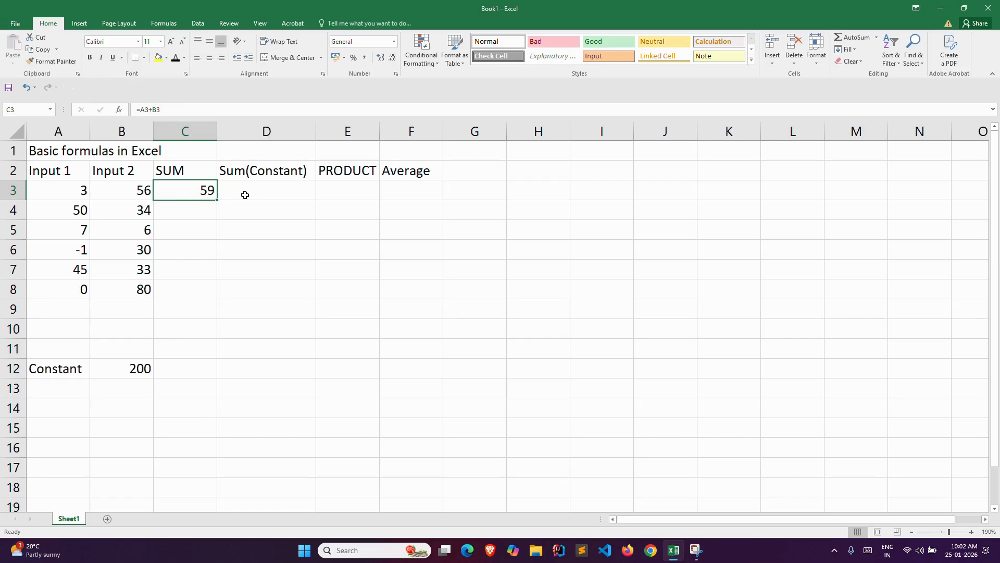
double_click(180, 194)
key("BackSpace")
key("BackSpace")
key("BackSpace")
key("BackSpace")
key("BackSpace")
key("BackSpace")
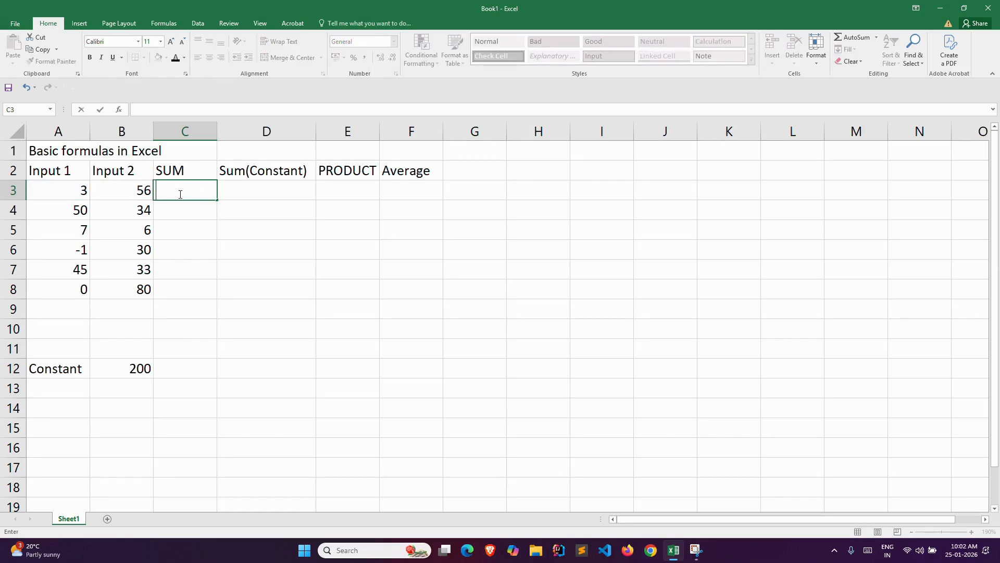
type("3+56")
key("Return")
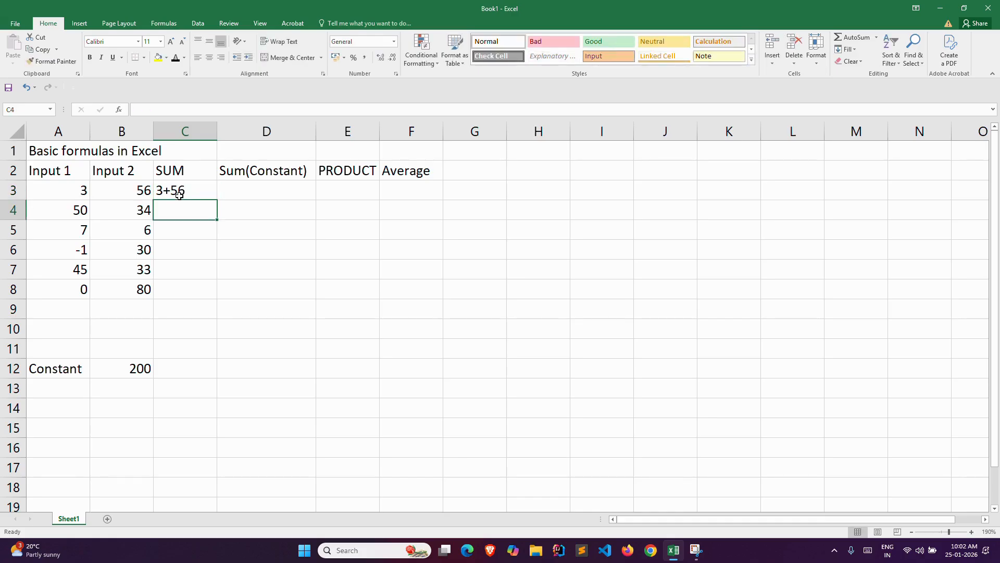
Step: Add an equals sign in front of the entry in C3 so it reads =3+56
left_click(159, 190)
double_click(159, 191)
type("=")
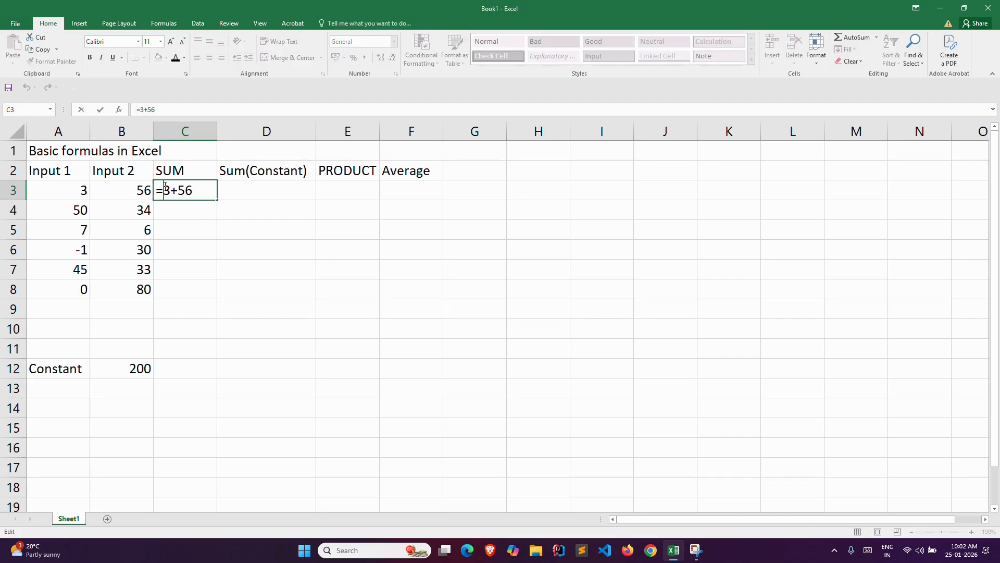
key("Return")
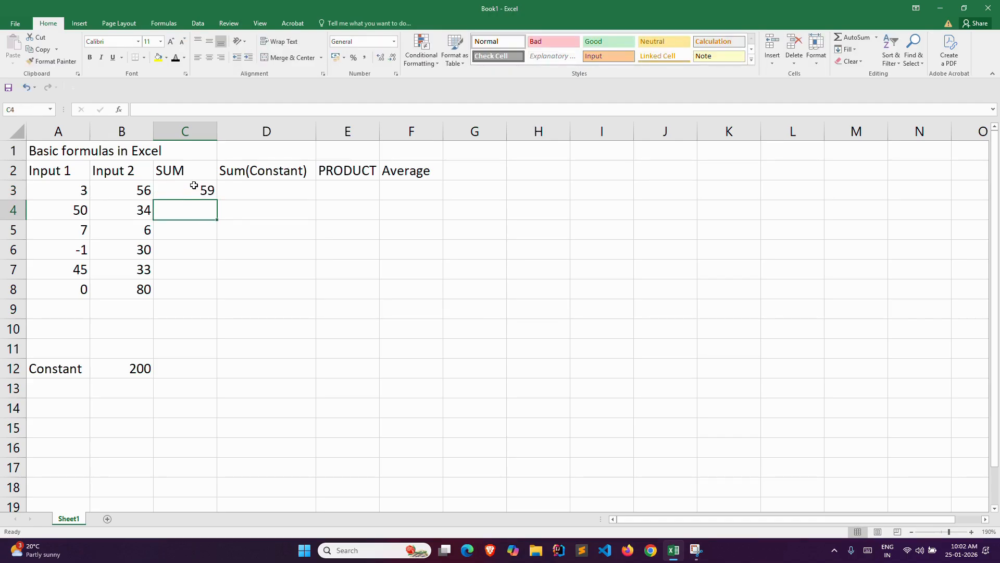
Step: Change A3 to 4 to test the hard-coded formula in C3, and undo the last two edits
double_click(59, 187)
key("Delete")
type("4")
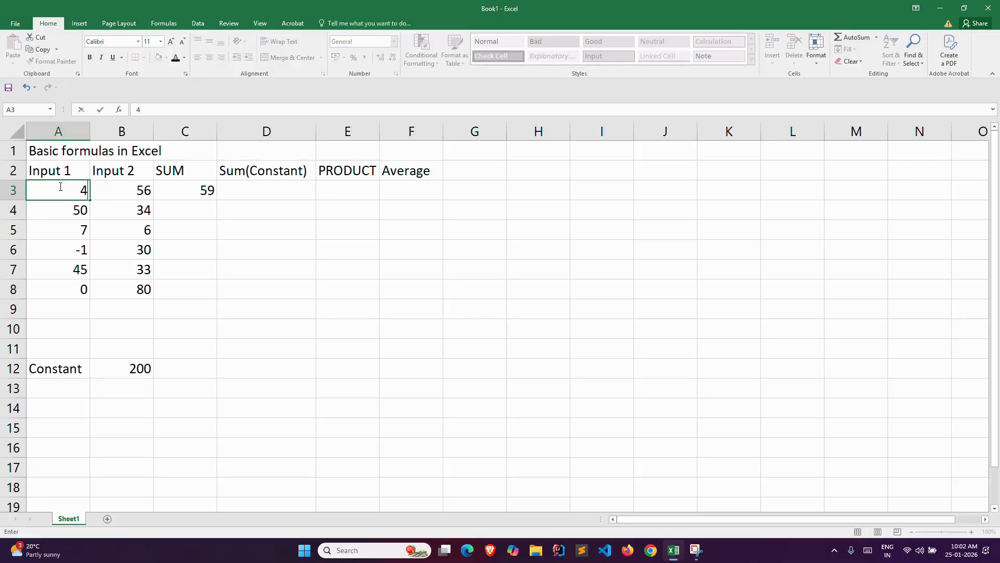
key("Return")
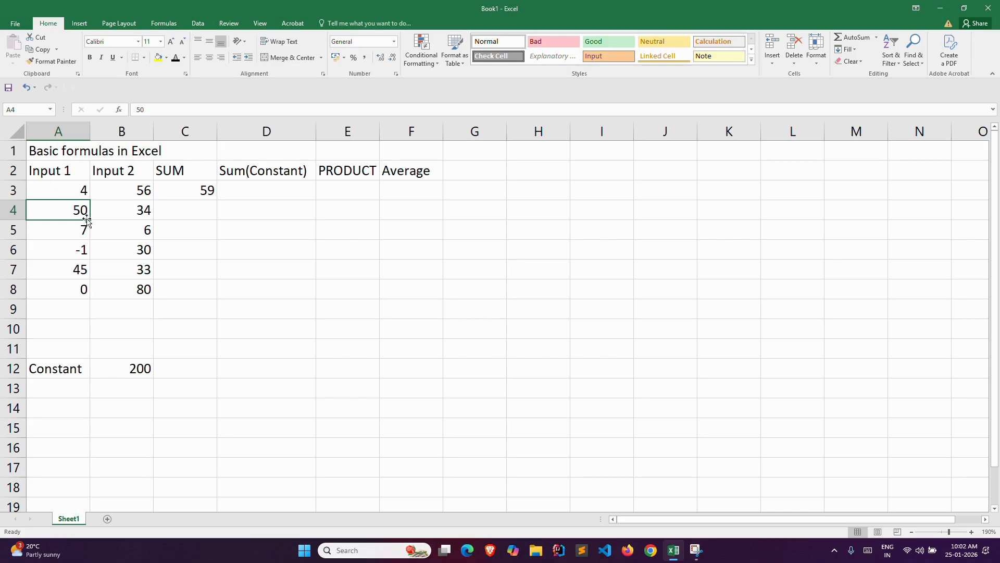
left_click(193, 190)
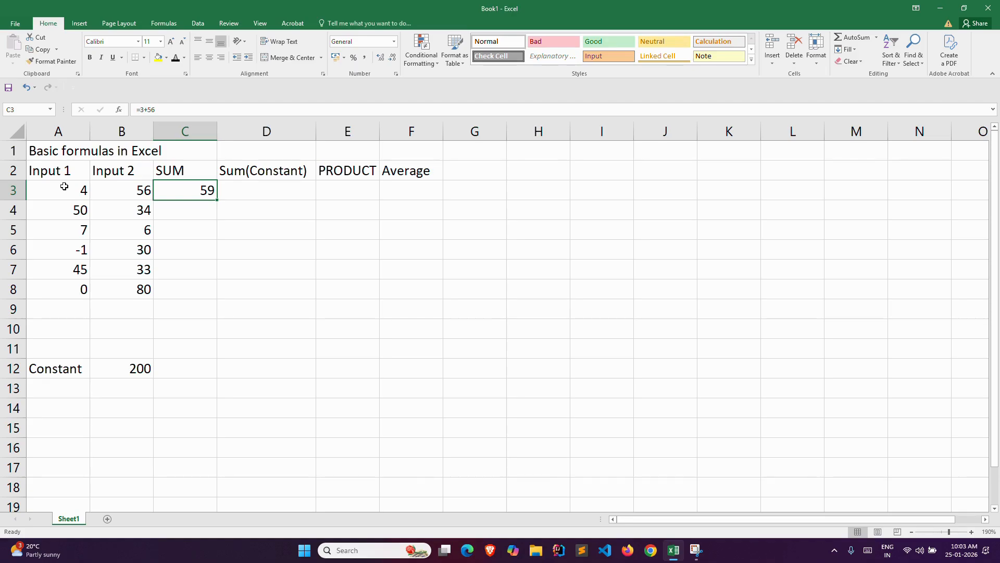
key("ctrl+z")
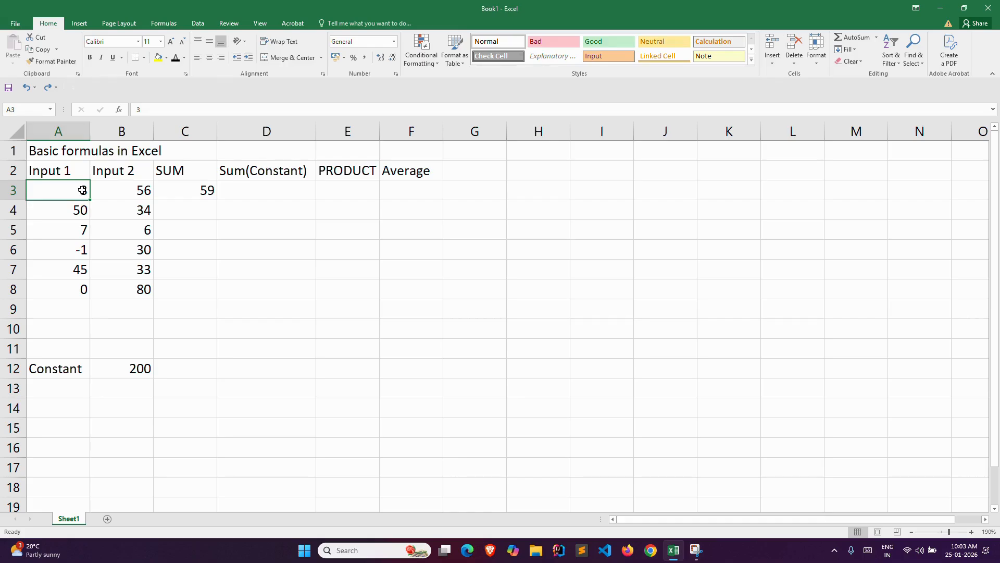
key("ctrl+z")
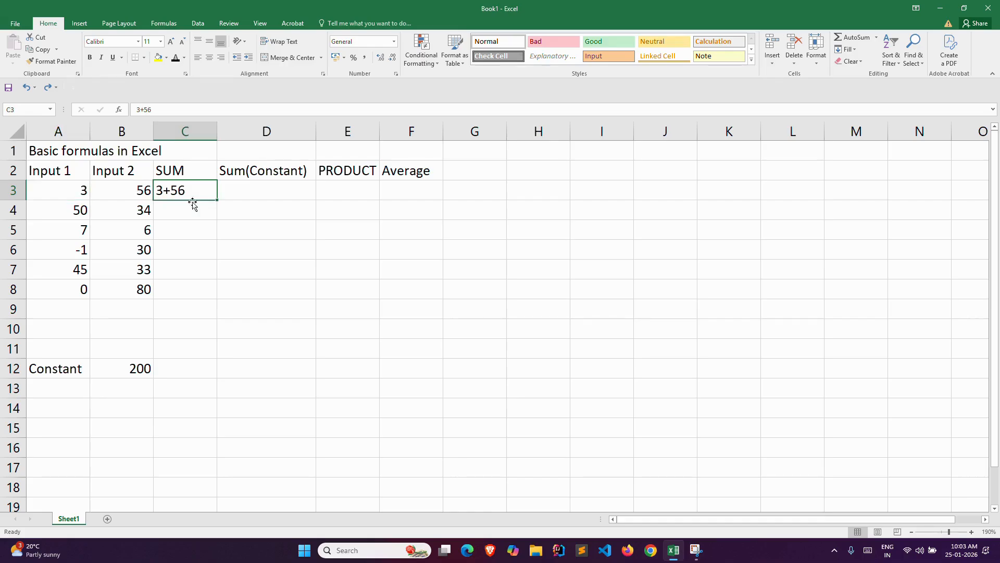
Step: Replace the content of C3 with the formula =SUM(A3+B3), using the SUM function and cell references
double_click(191, 193)
key("BackSpace")
key("BackSpace")
key("BackSpace")
key("BackSpace")
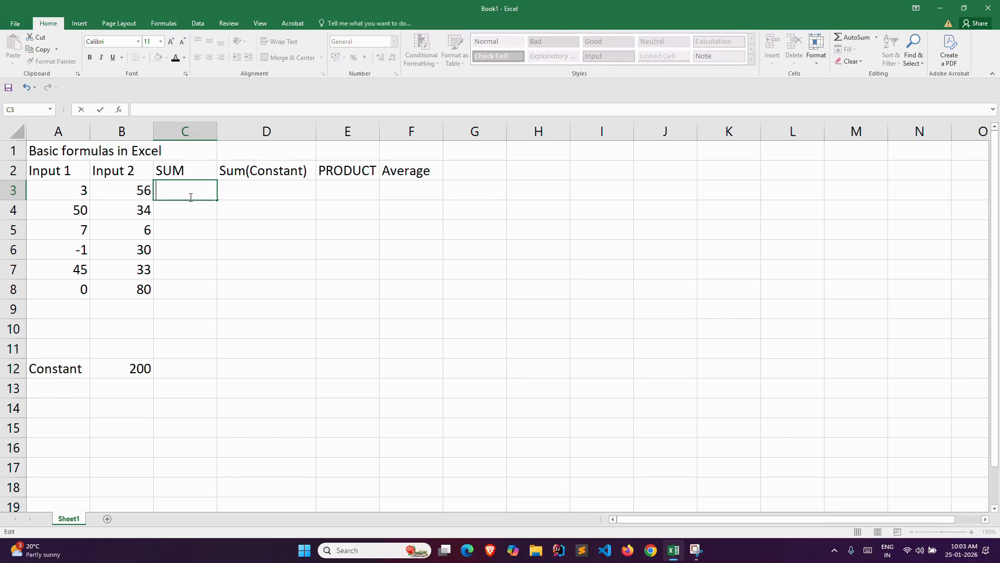
type("=sum")
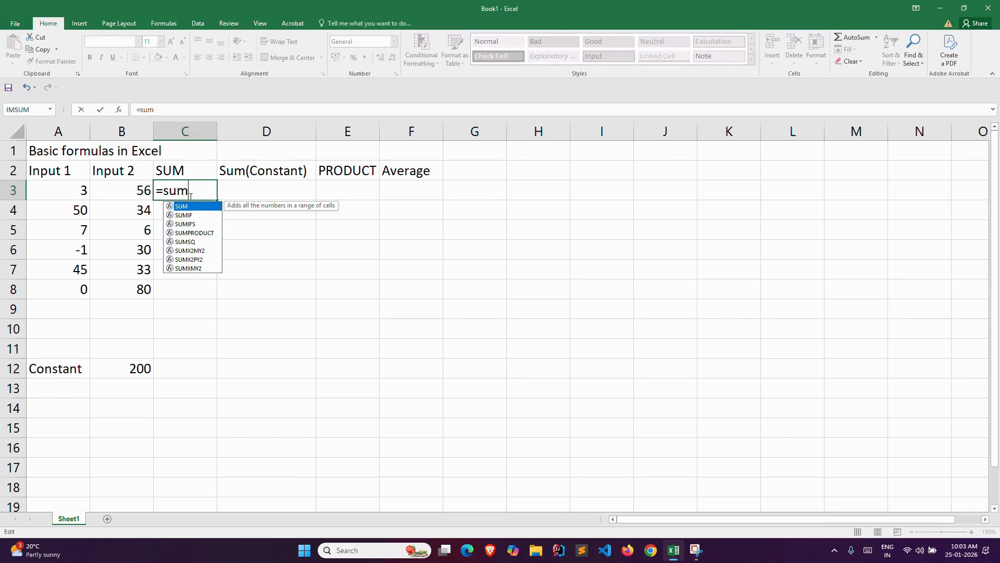
double_click(178, 205)
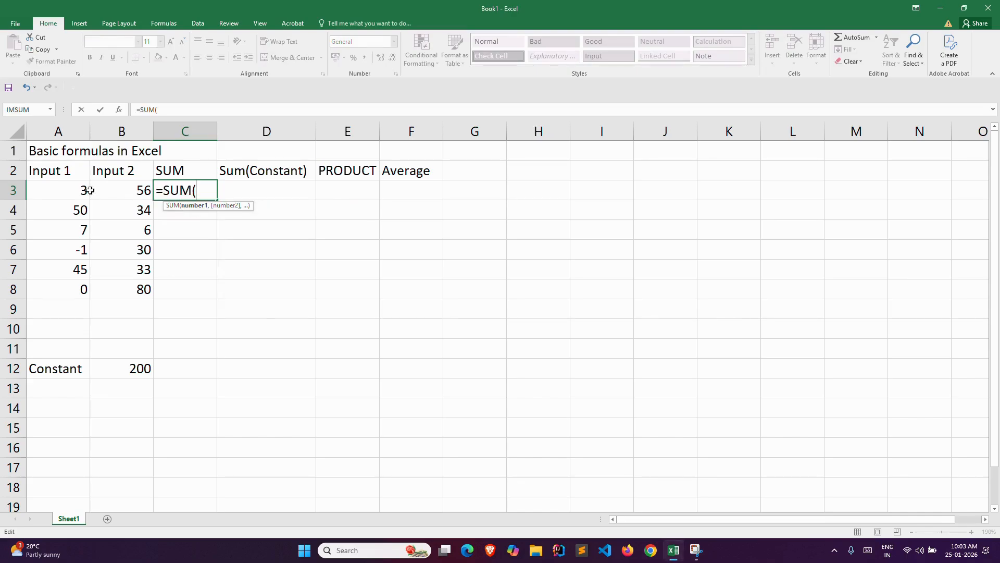
left_click(81, 191)
type("+")
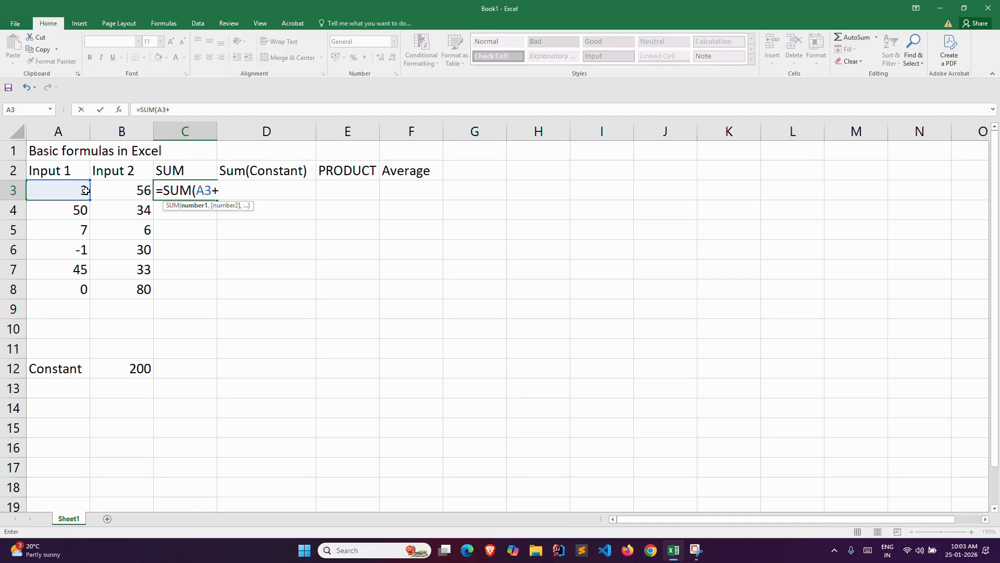
left_click(145, 190)
key("Return")
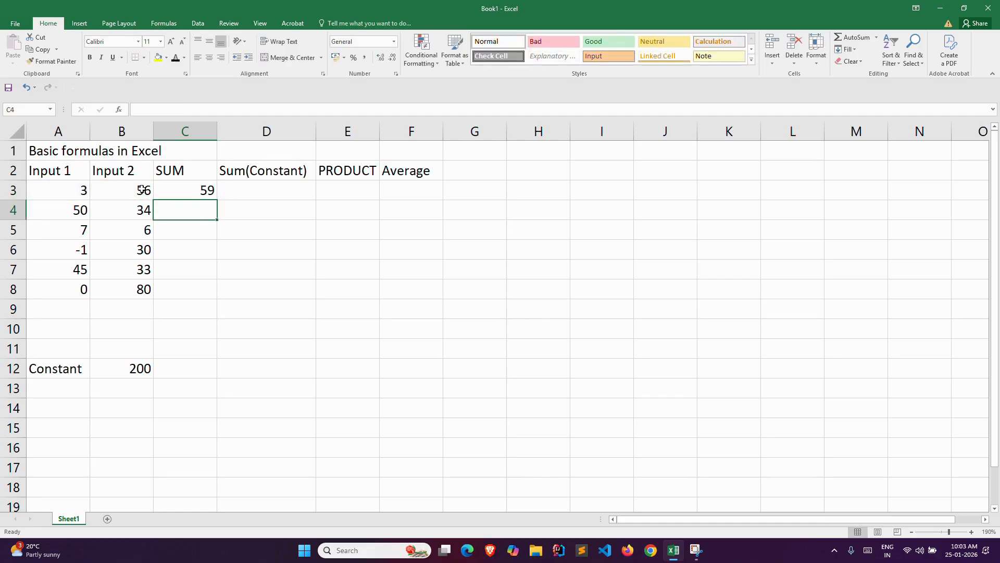
Step: Set A3 to 4 to test the SUM formula in C3, and undo that change
left_click(76, 192)
type("4")
key("Return")
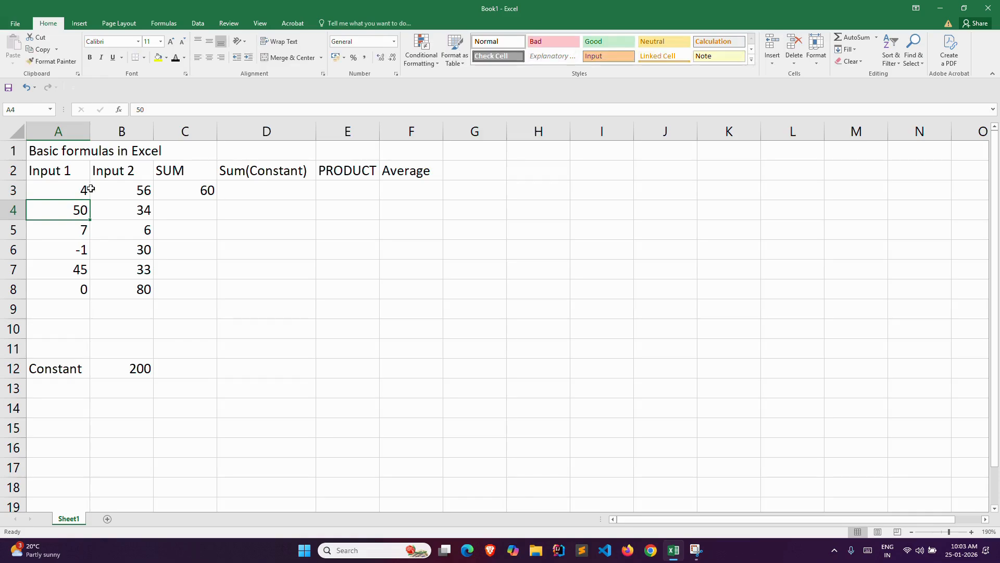
key("ctrl+z")
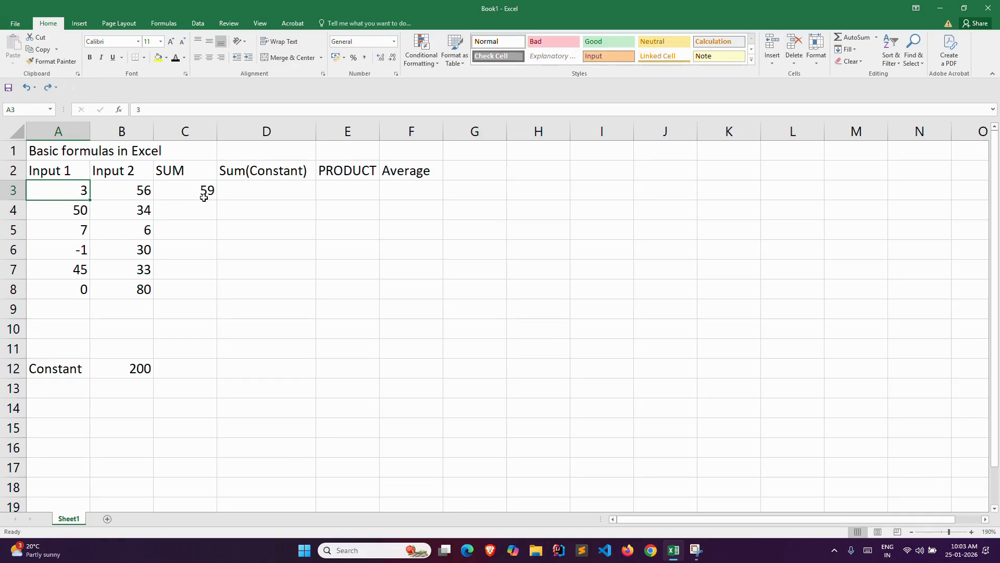
Step: Fill the SUM formula from C3 down through C8
left_click(235, 223)
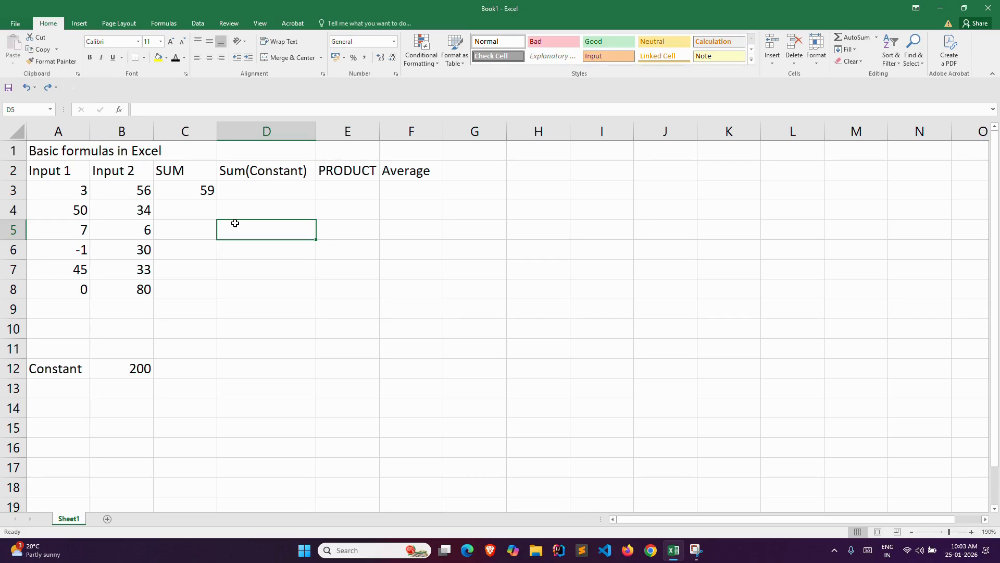
left_click(207, 193)
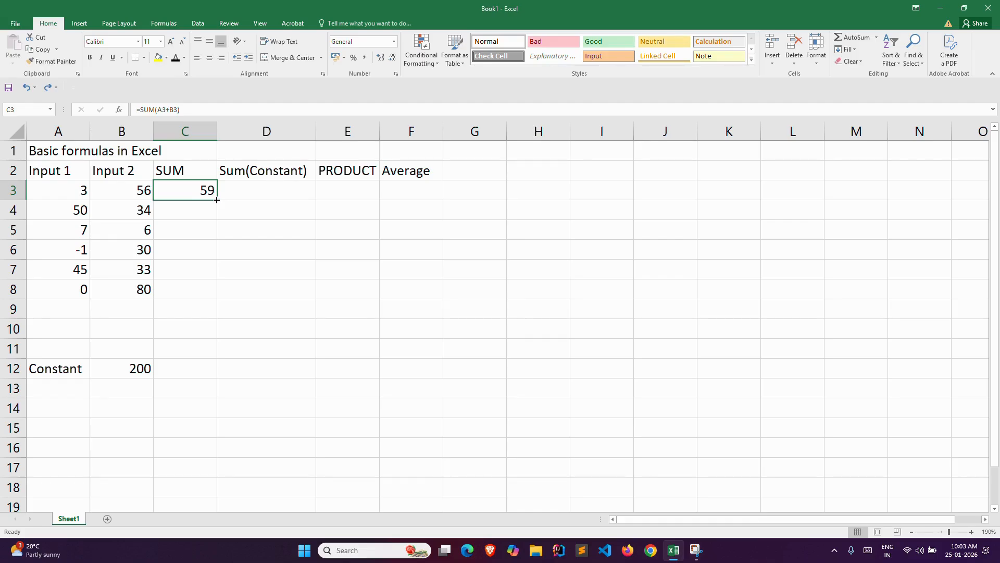
left_click_drag(217, 200, 207, 291)
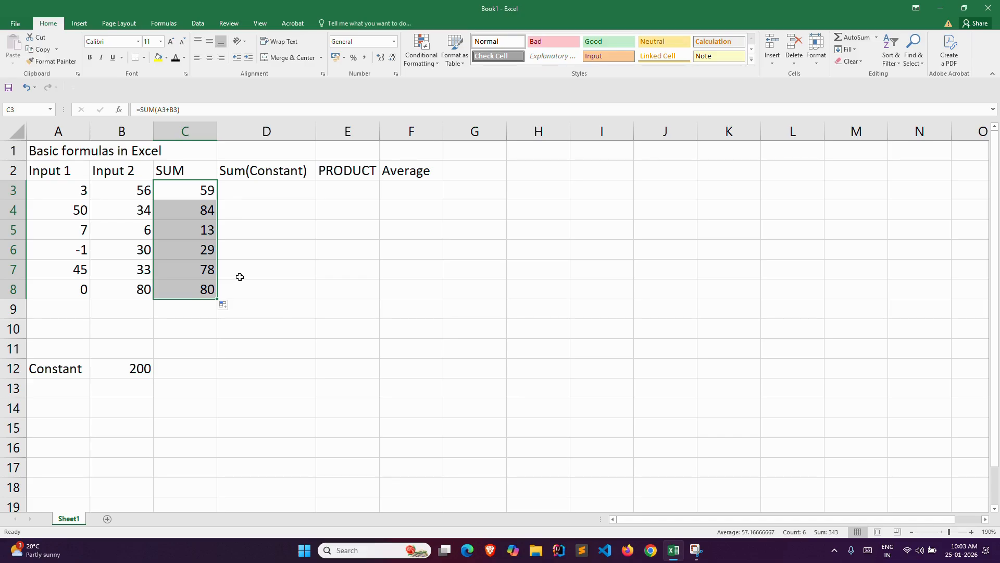
Step: Enter the formula =A3+B3+B12 in D3 to add both inputs and the constant
left_click(268, 191)
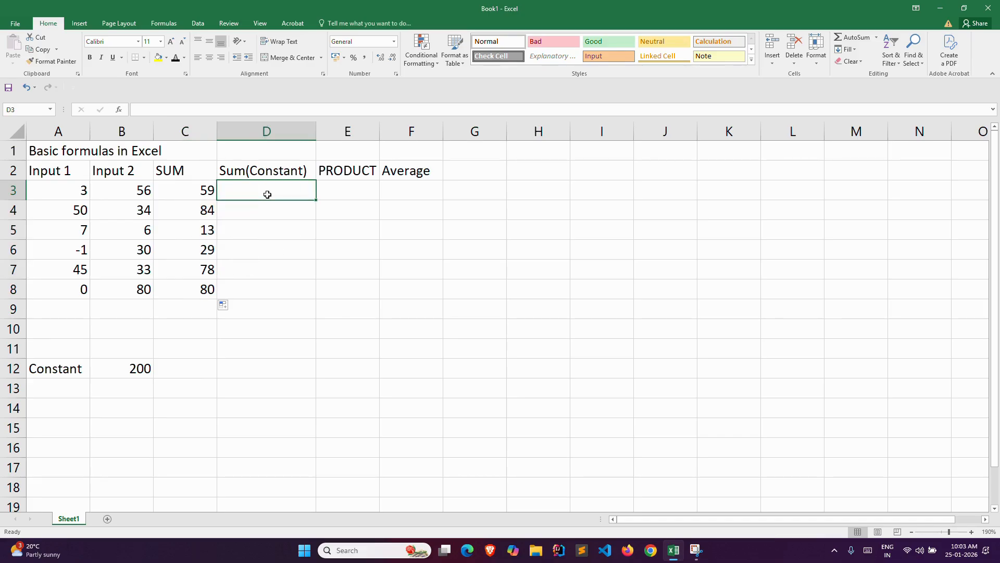
double_click(267, 193)
type("=")
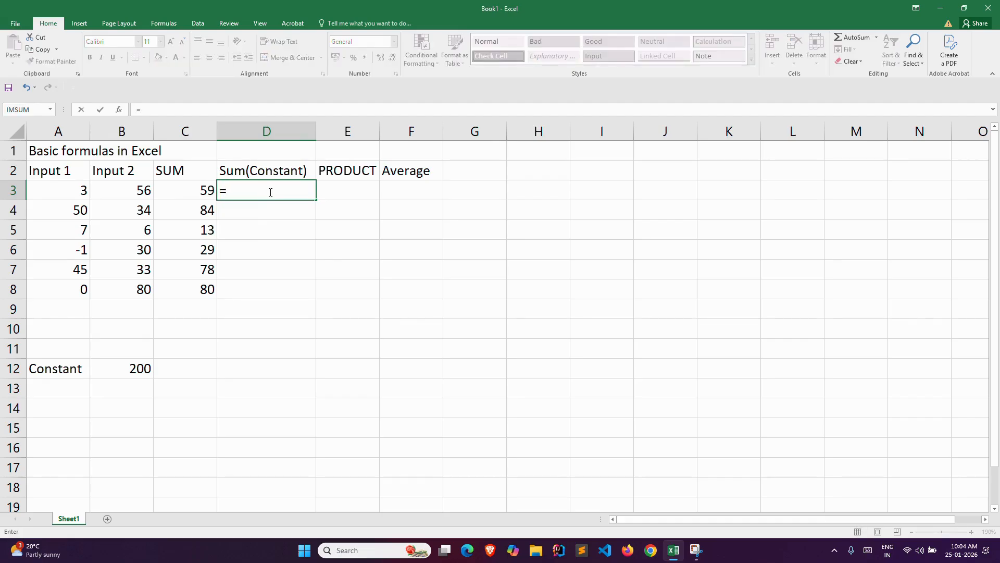
left_click(82, 190)
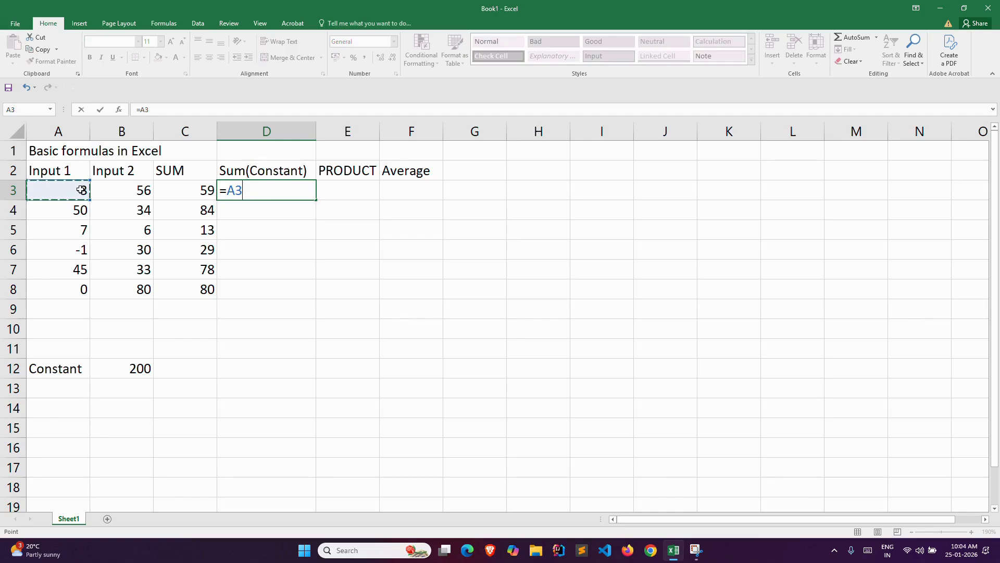
type("+")
left_click(146, 189)
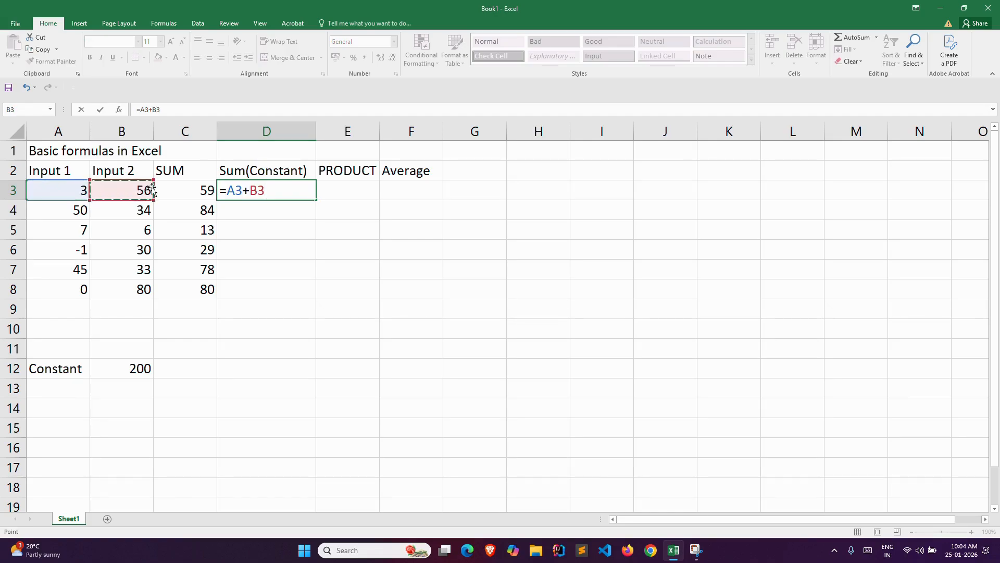
type("+")
left_click(119, 368)
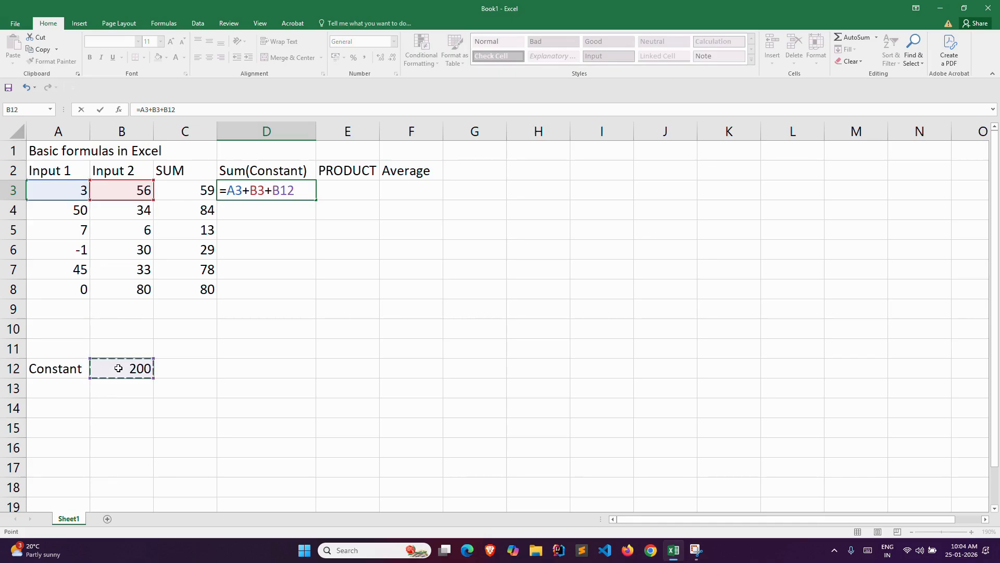
key("ctrl+Return")
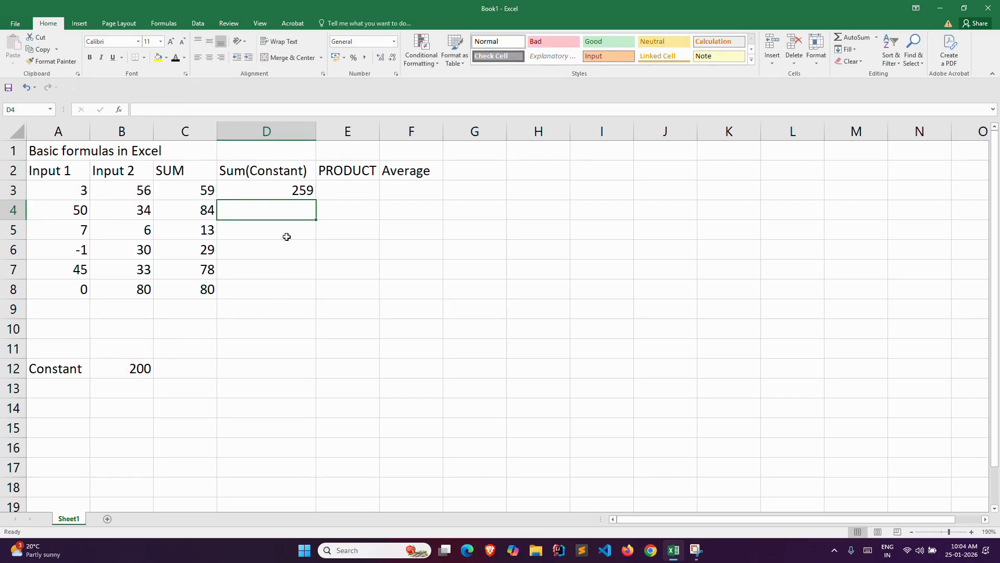
Step: Fill the D3 formula down through D8 and open the copied formula in D4 for checking
left_click(305, 192)
left_click_drag(316, 200, 298, 292)
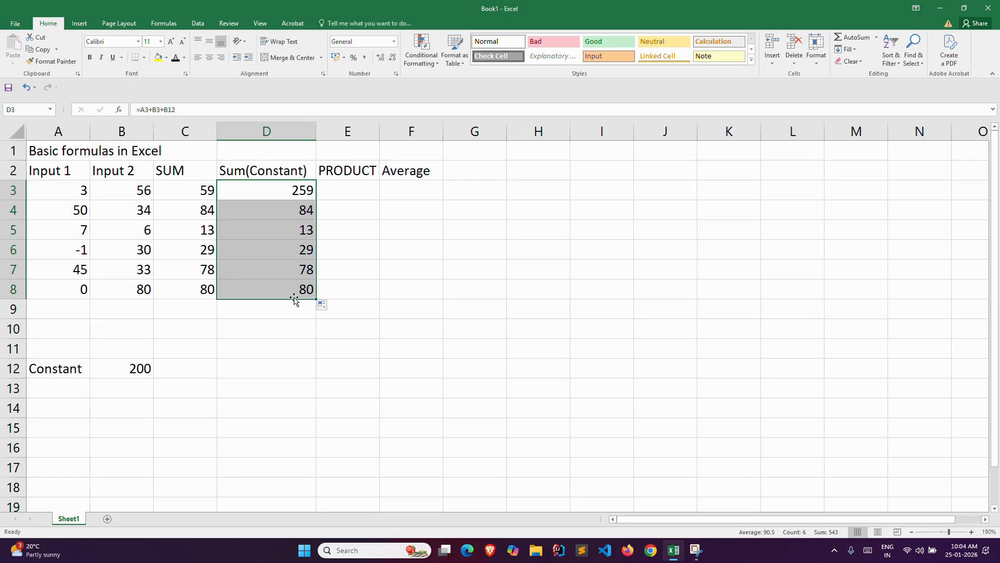
left_click(298, 216)
key("F2")
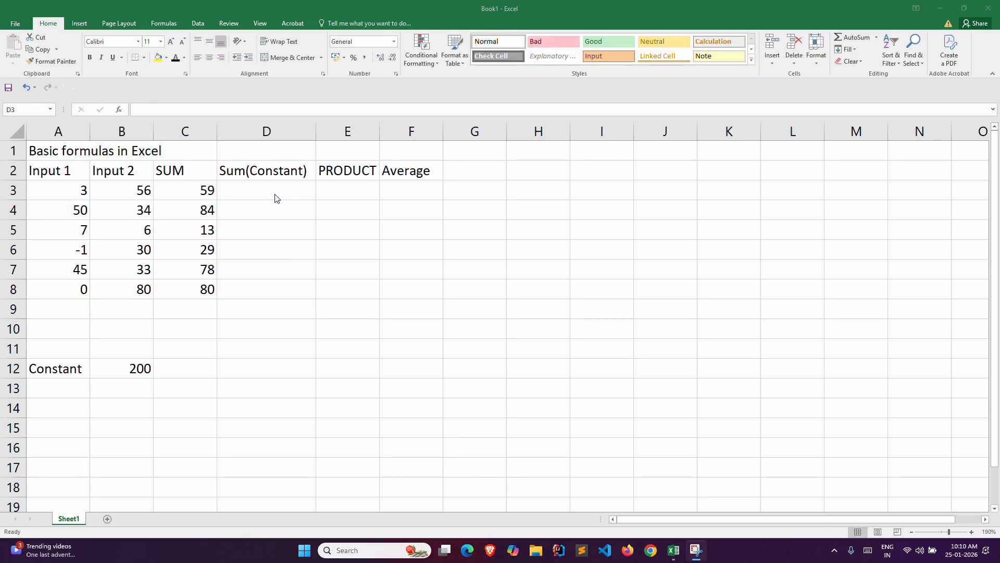
Step: Enter =A3+B3+B12 in D3 using cell references, and fill the formula down through D8
left_click(286, 197)
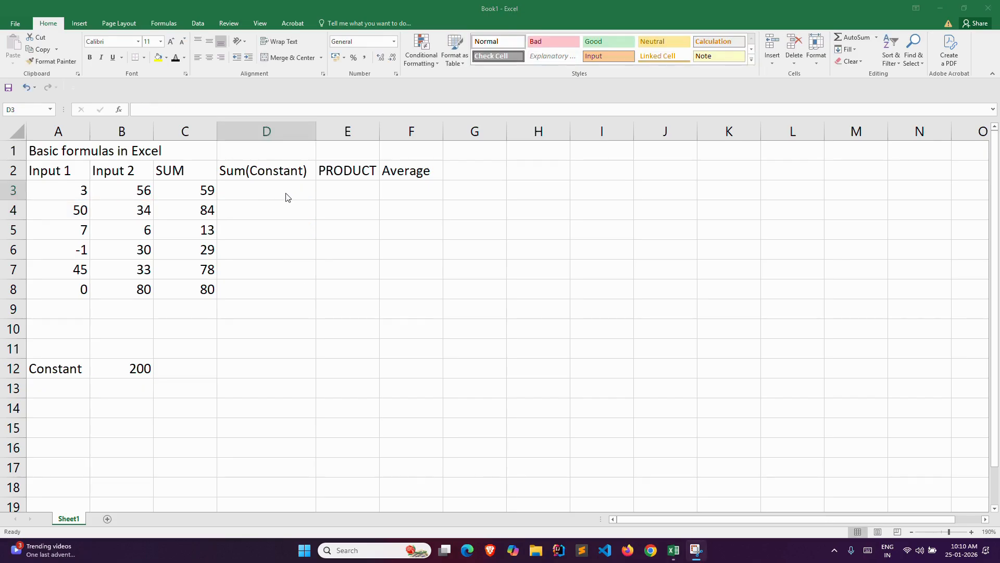
type("=")
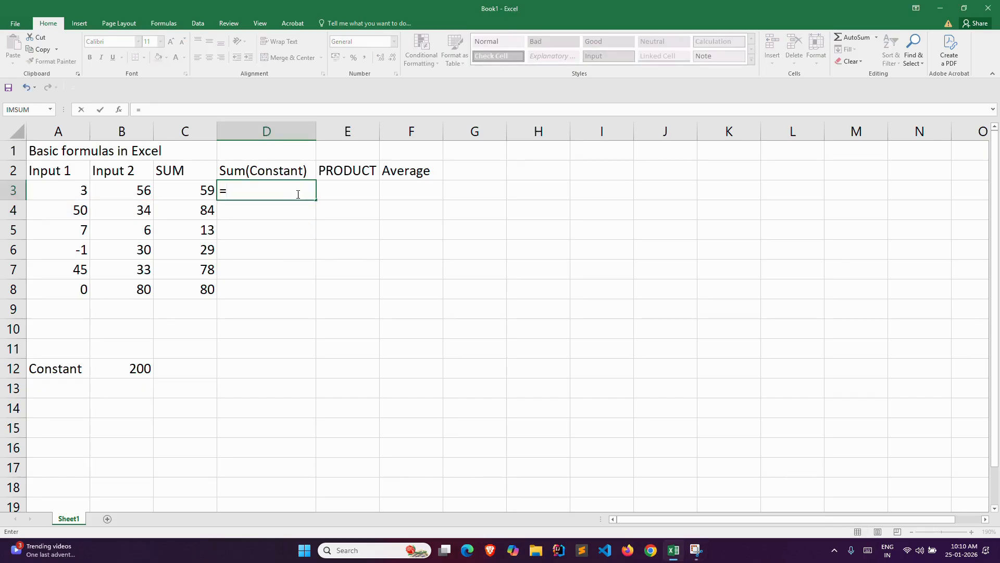
left_click(81, 194)
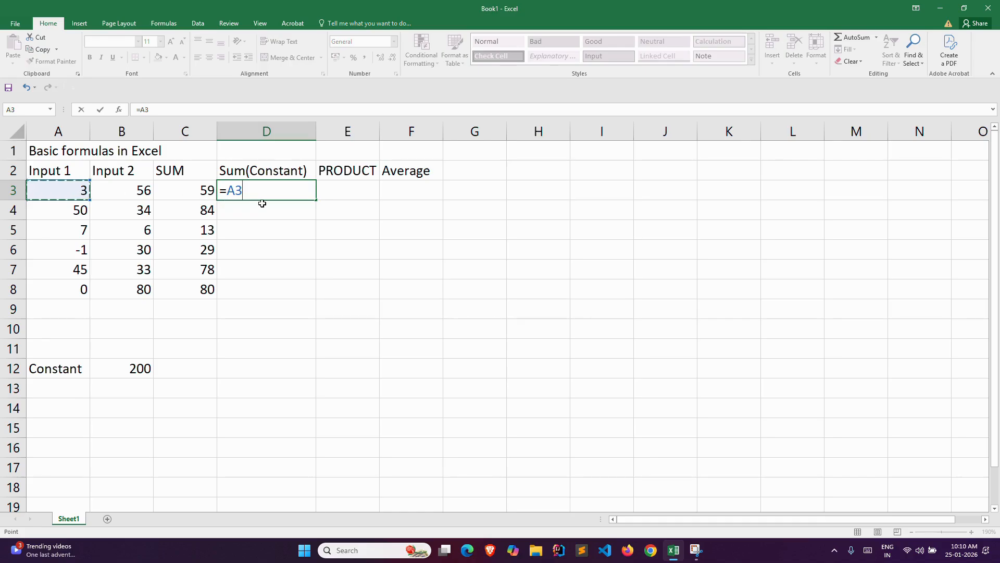
type("+")
left_click(145, 188)
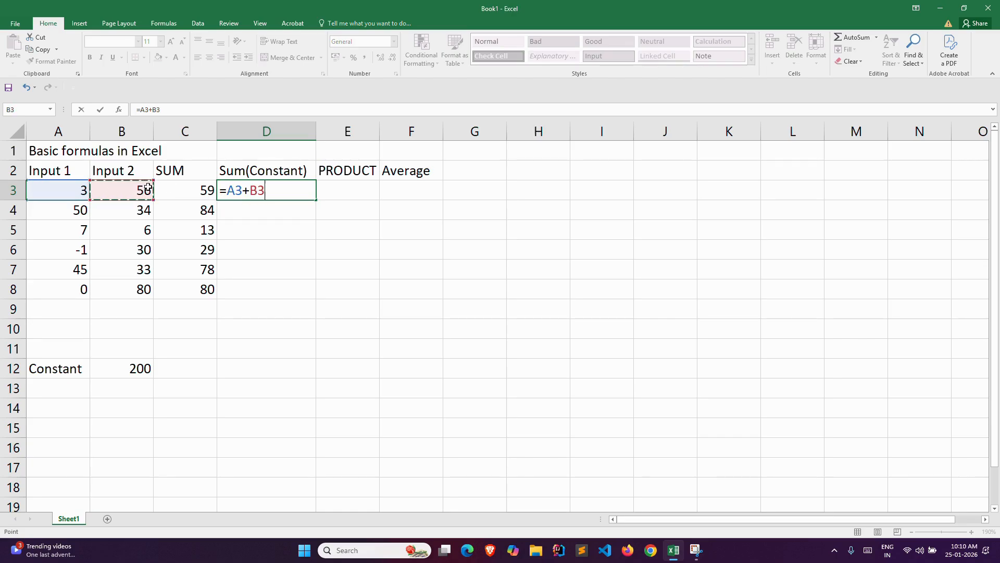
type("+")
left_click(132, 369)
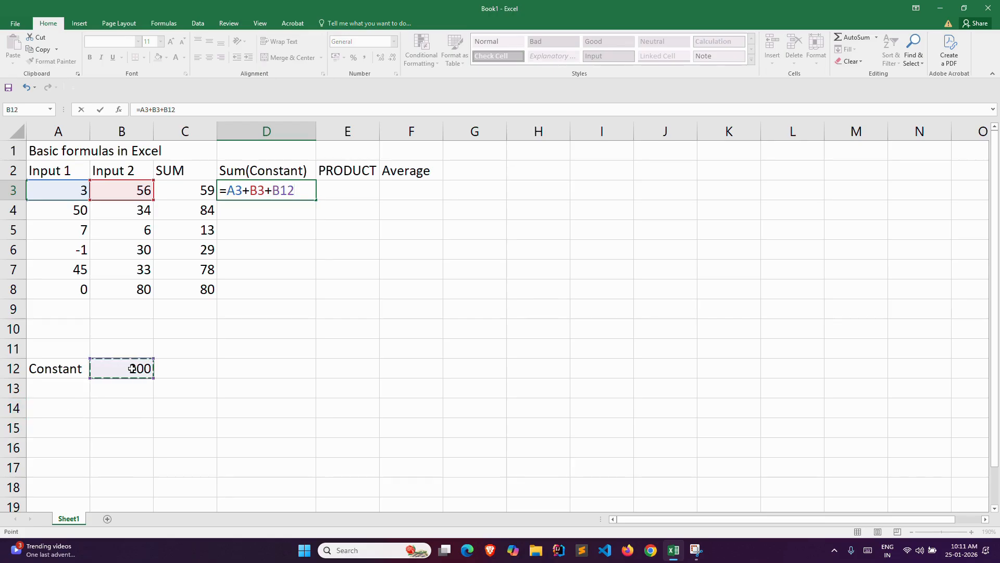
key("Return")
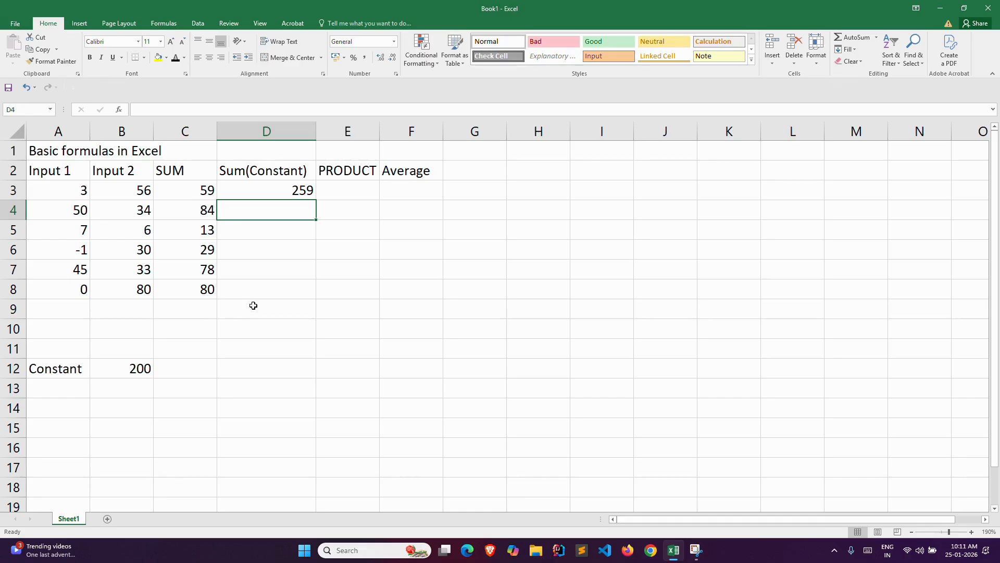
key("Up")
left_click_drag(317, 200, 319, 292)
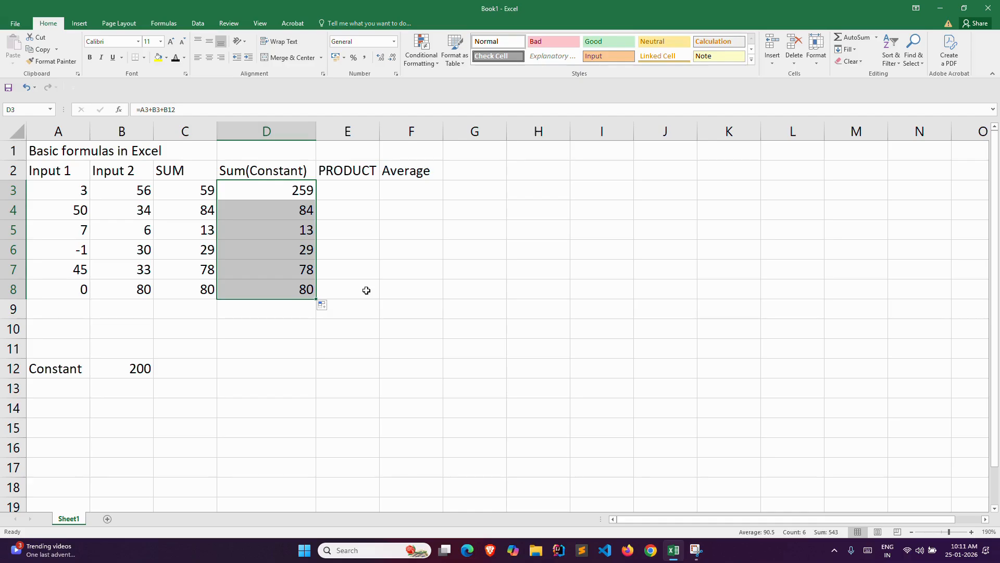
Step: Inspect the copied Sum(Constant) formulas in D4, D5 and D6 to see which cell each uses for the constant
double_click(304, 216)
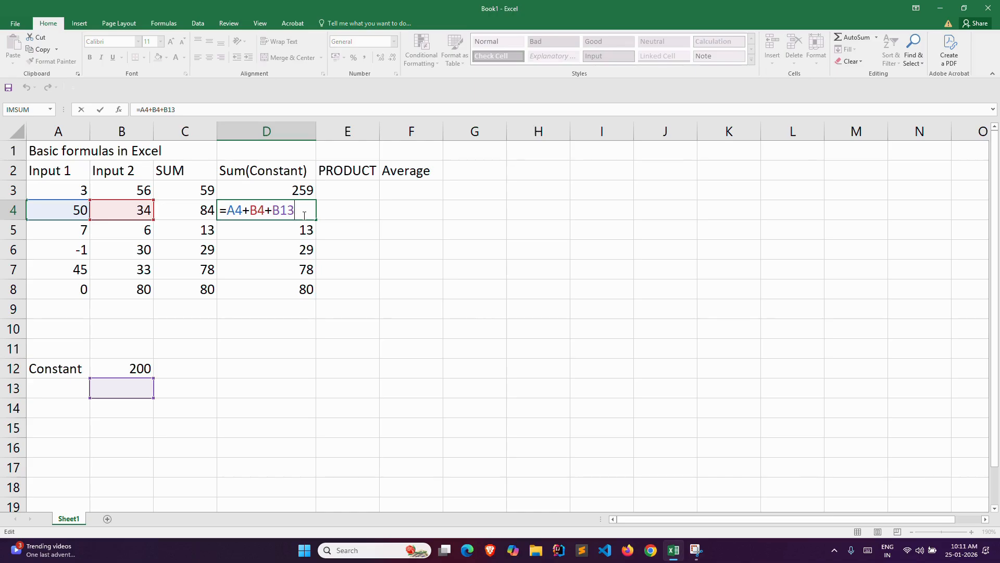
key("Return")
double_click(297, 229)
key("Escape")
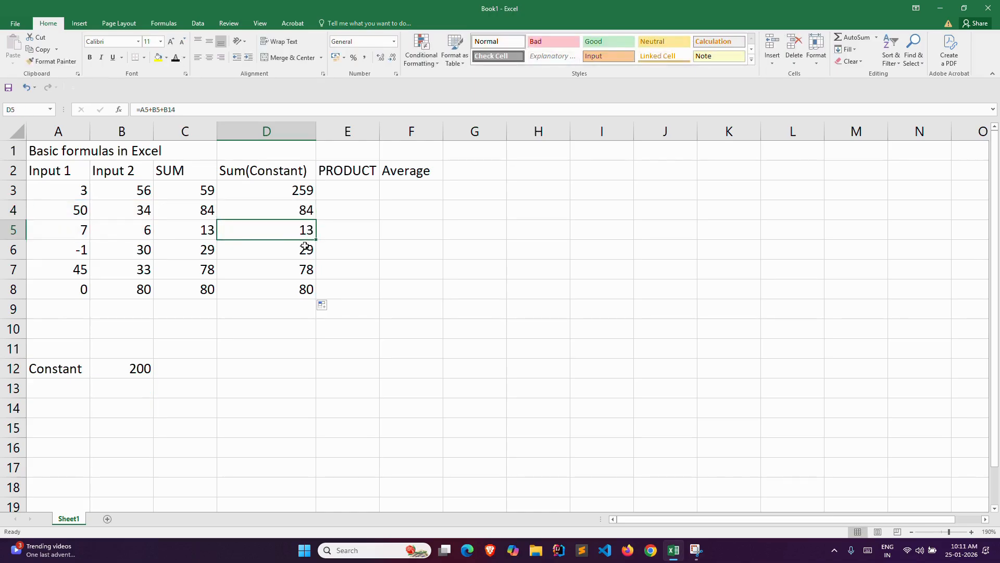
double_click(309, 248)
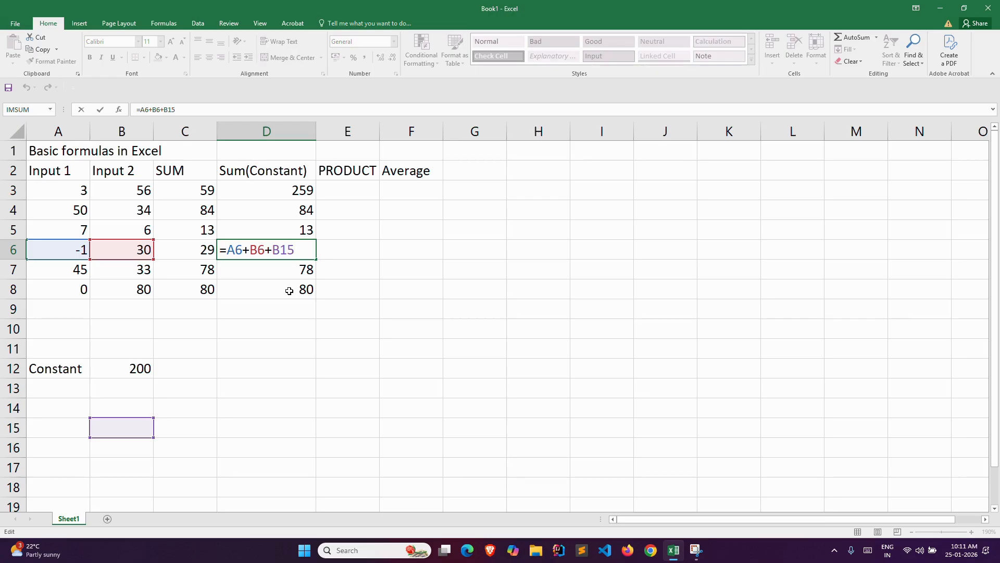
key("Escape")
left_click_drag(292, 210, 308, 282)
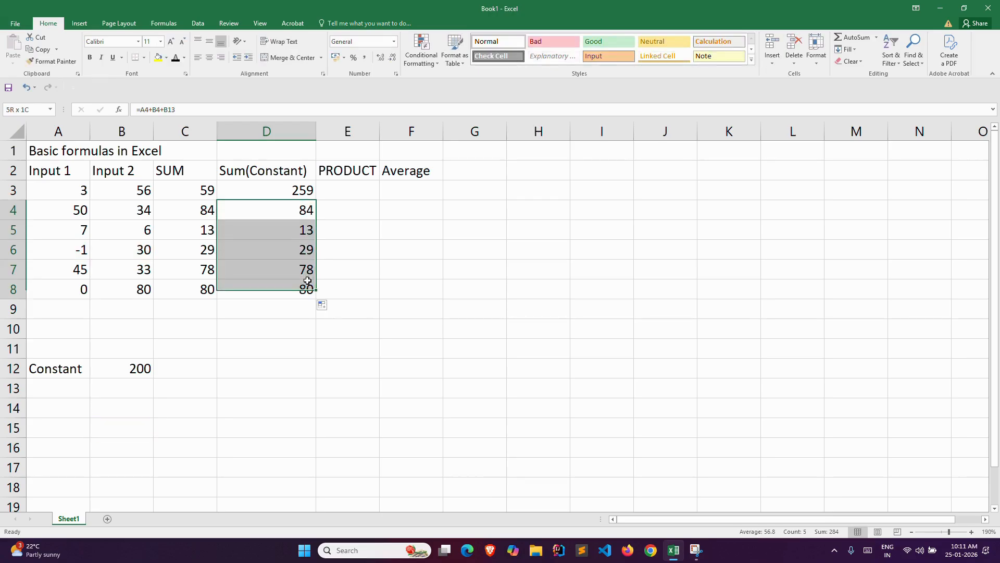
Step: Change the constant's reference in D3 to the absolute $B$12, and refill the formula down through D8
double_click(284, 192)
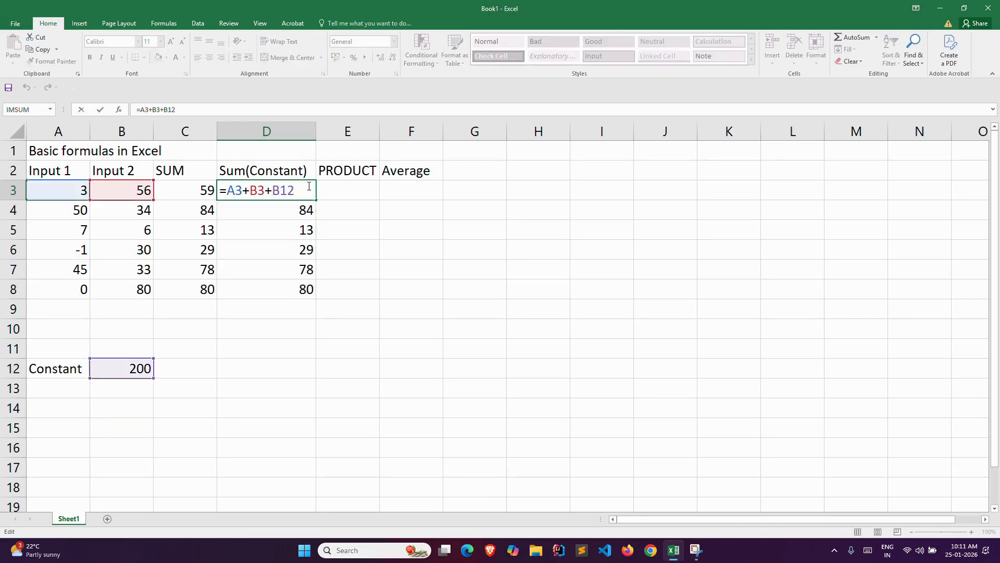
left_click(281, 192)
key("F4")
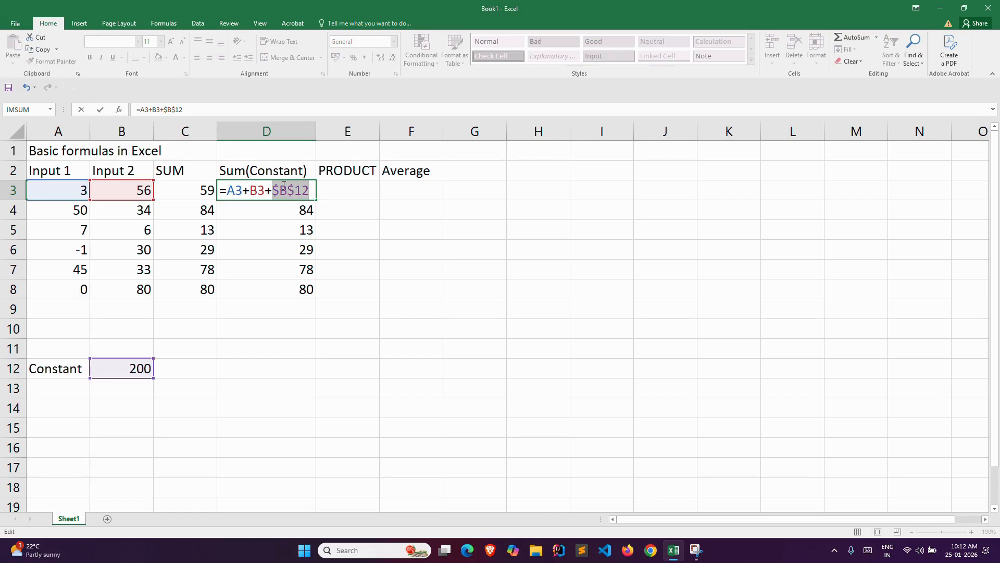
key("Return")
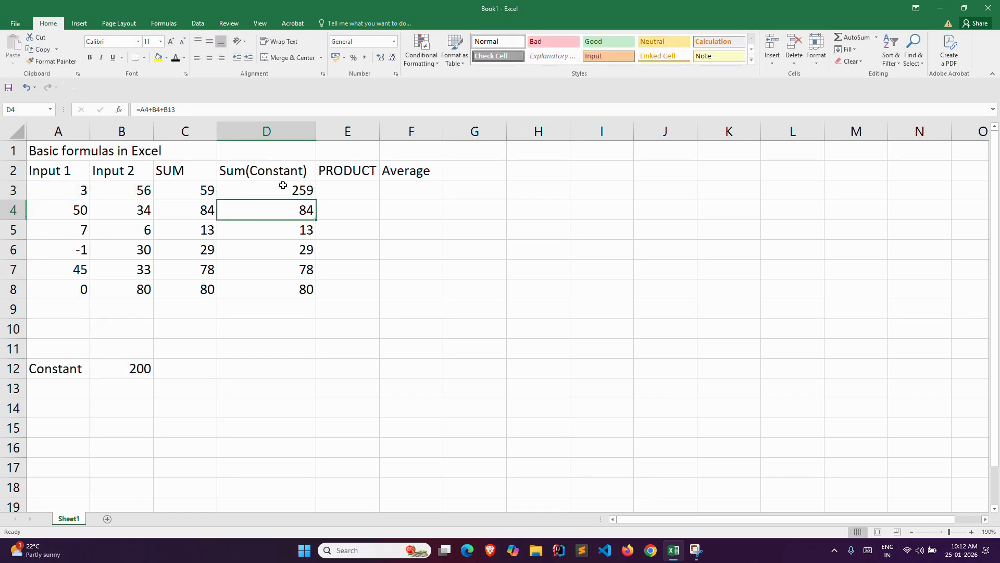
left_click(300, 194)
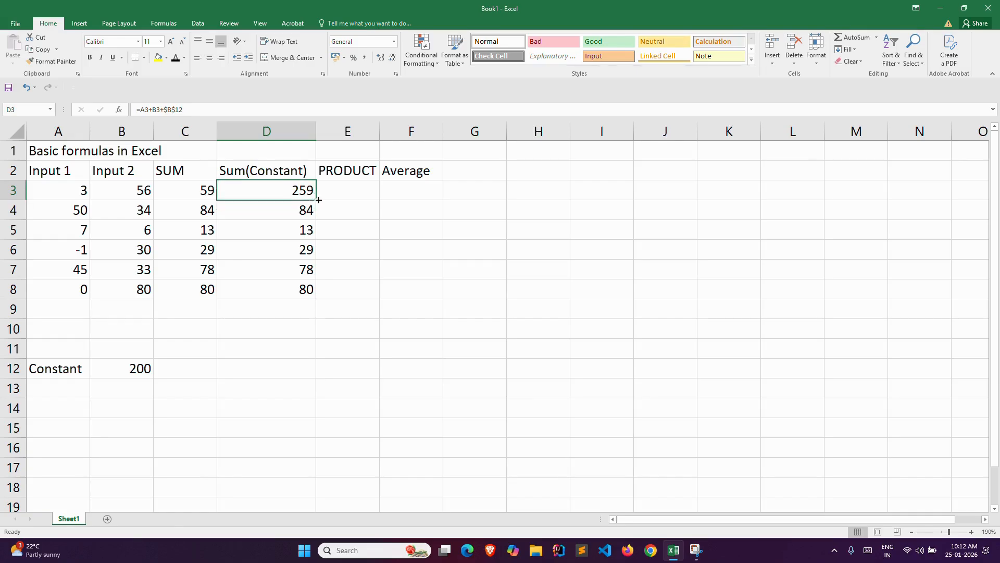
double_click(316, 209)
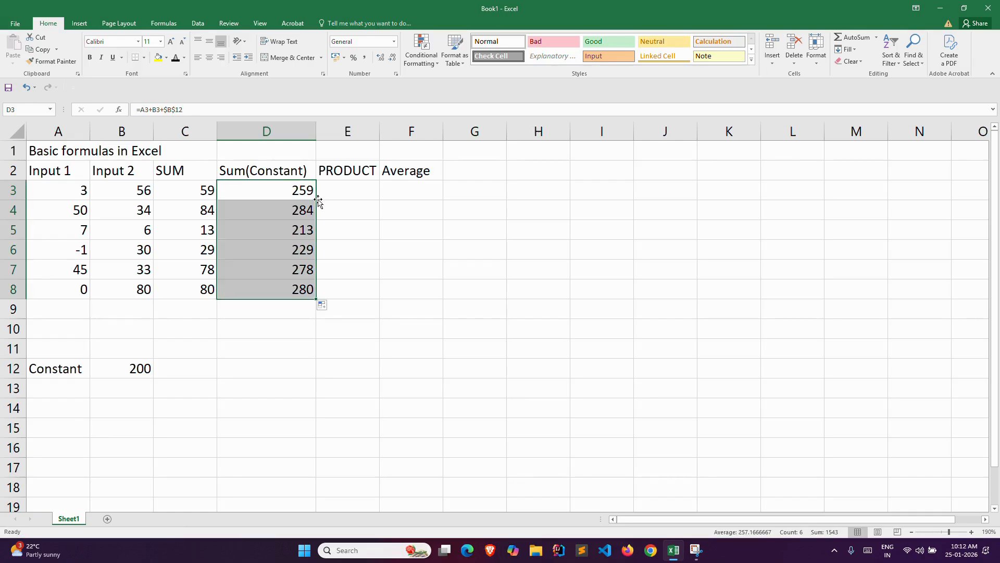
Step: Check the constant's reference in each copied formula from D4 through D8
double_click(308, 210)
double_click(307, 230)
double_click(306, 248)
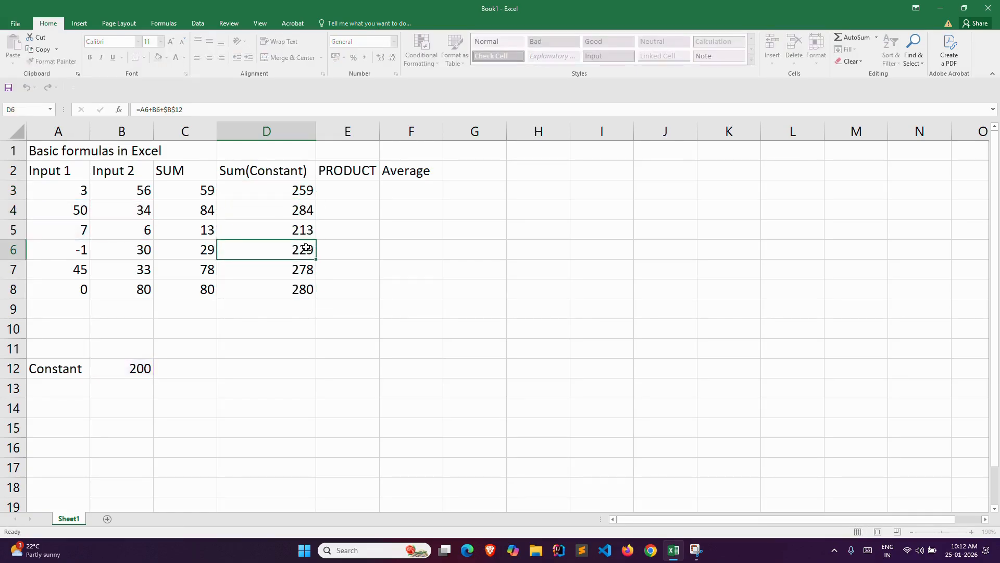
double_click(306, 248)
double_click(307, 270)
double_click(306, 289)
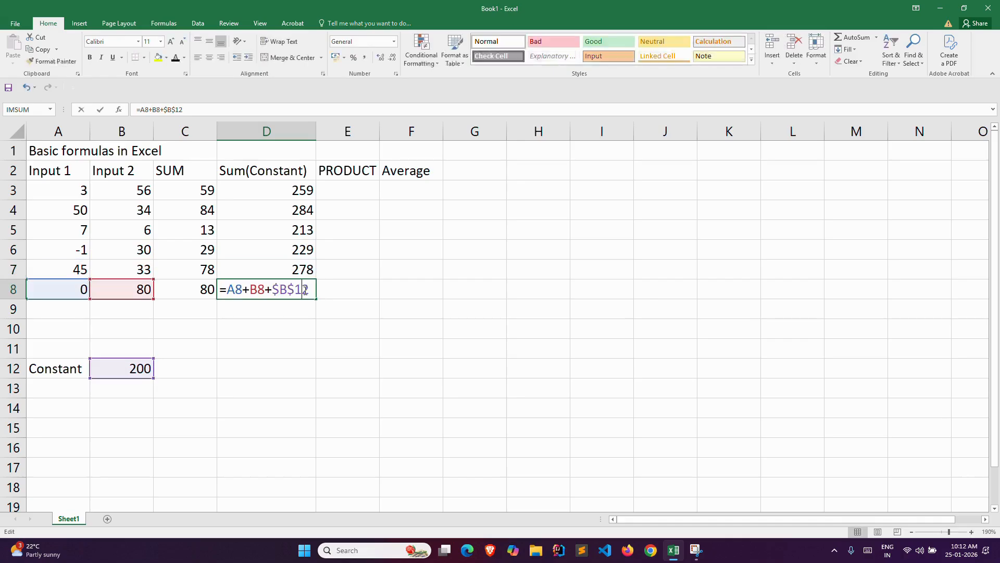
left_click(392, 317)
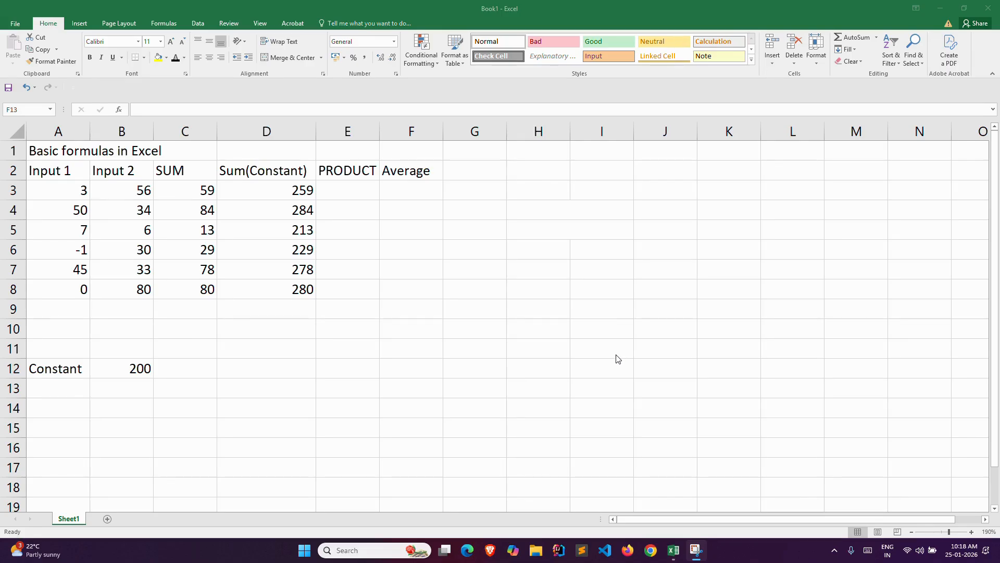
Step: Set the font color of H3:H7 to black to reveal the hidden labels
left_click(517, 189)
left_click_drag(558, 189, 538, 265)
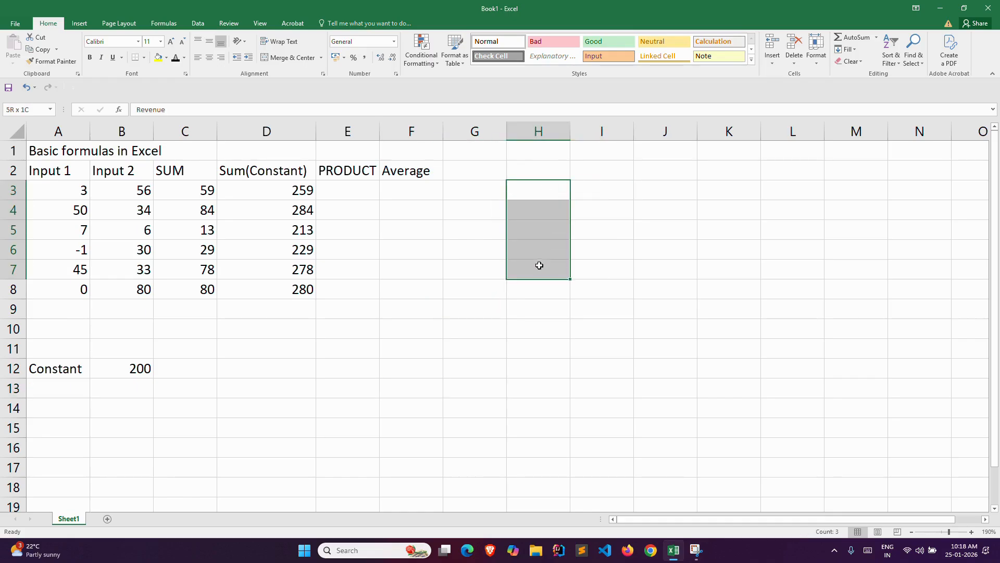
left_click(176, 57)
left_click(523, 320)
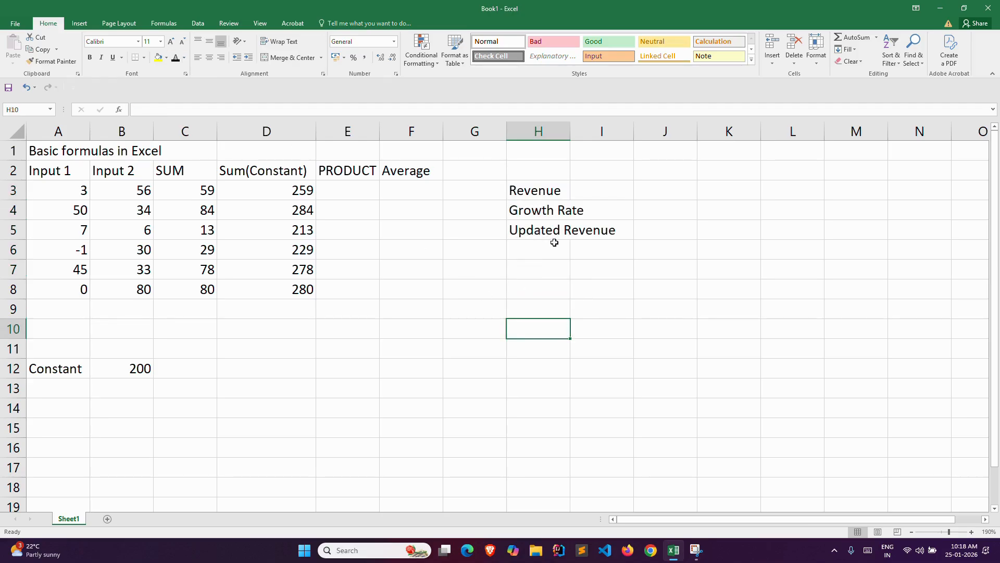
Step: Set the font color of the revenue value in I3 to black
left_click(589, 193)
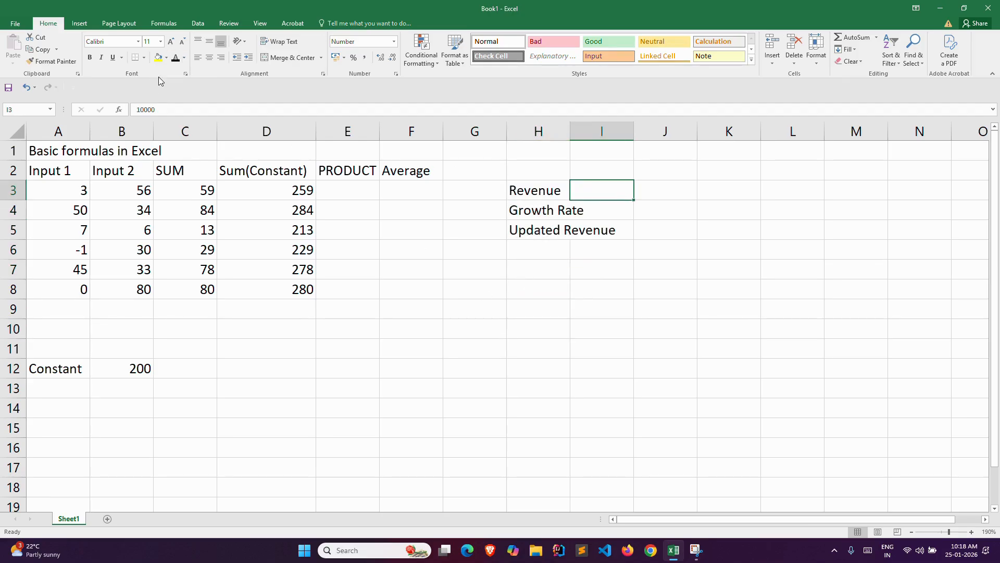
left_click(175, 57)
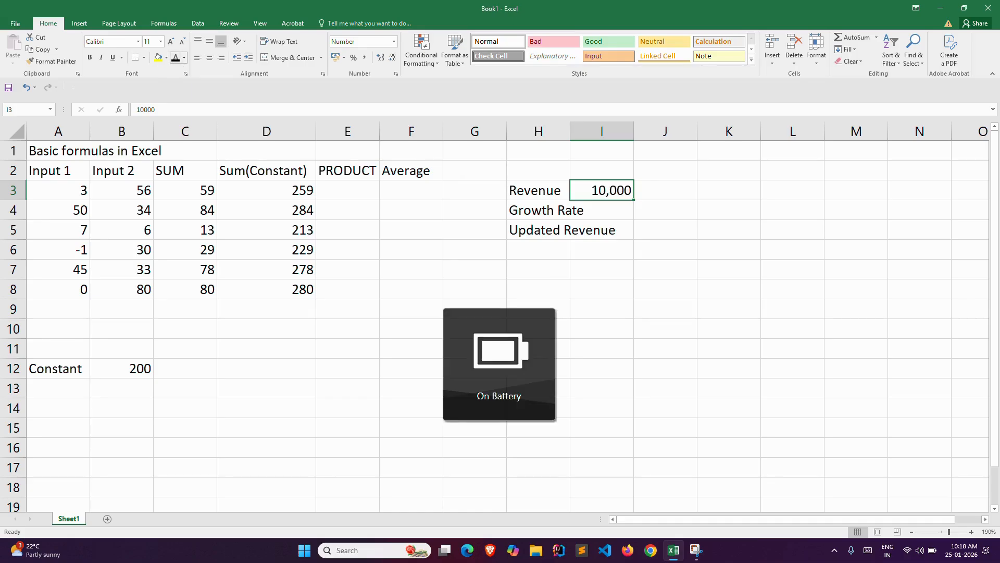
left_click(582, 294)
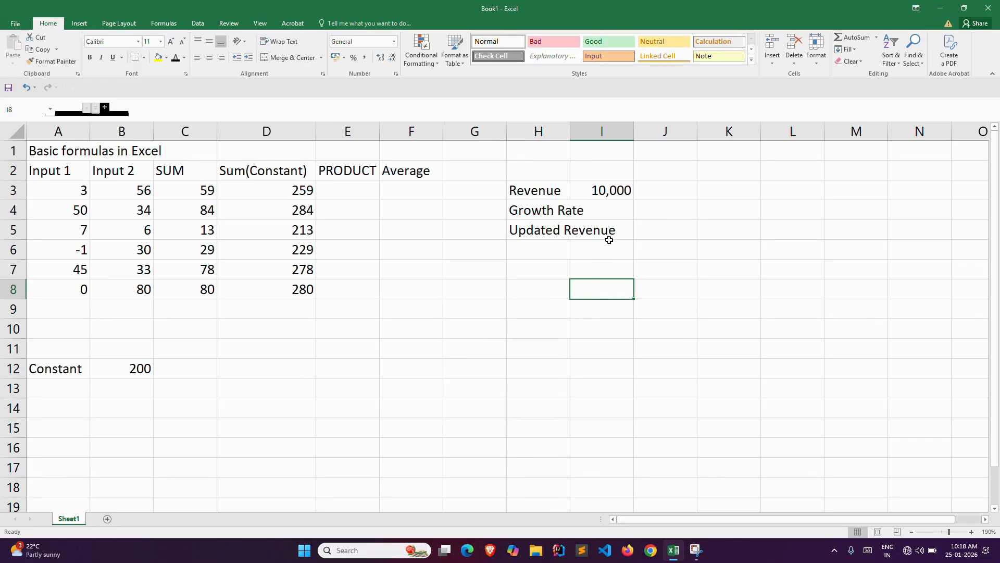
Step: Enter a growth rate of 10% in I4 and set its font color to black
left_click(603, 210)
type("10")
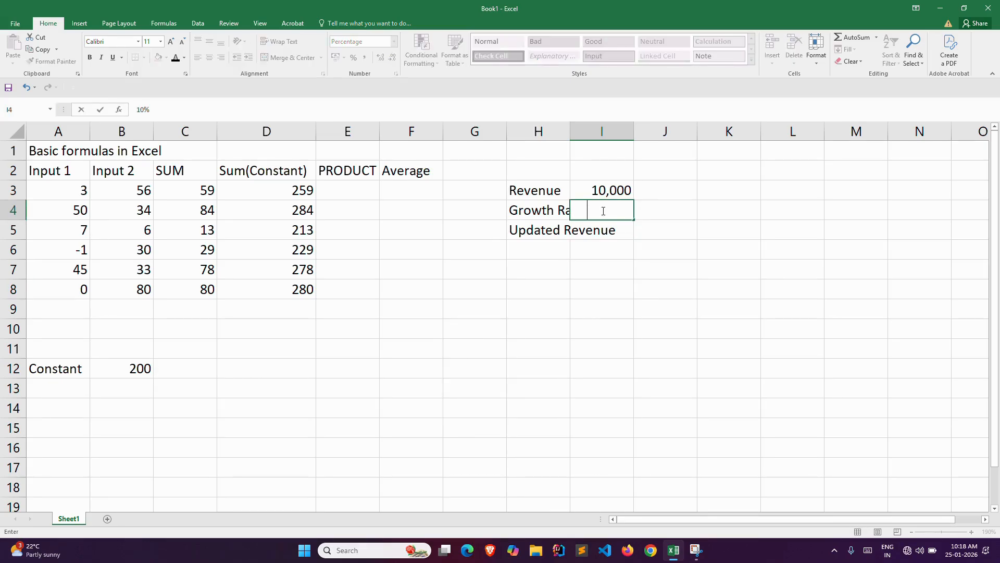
key("Return")
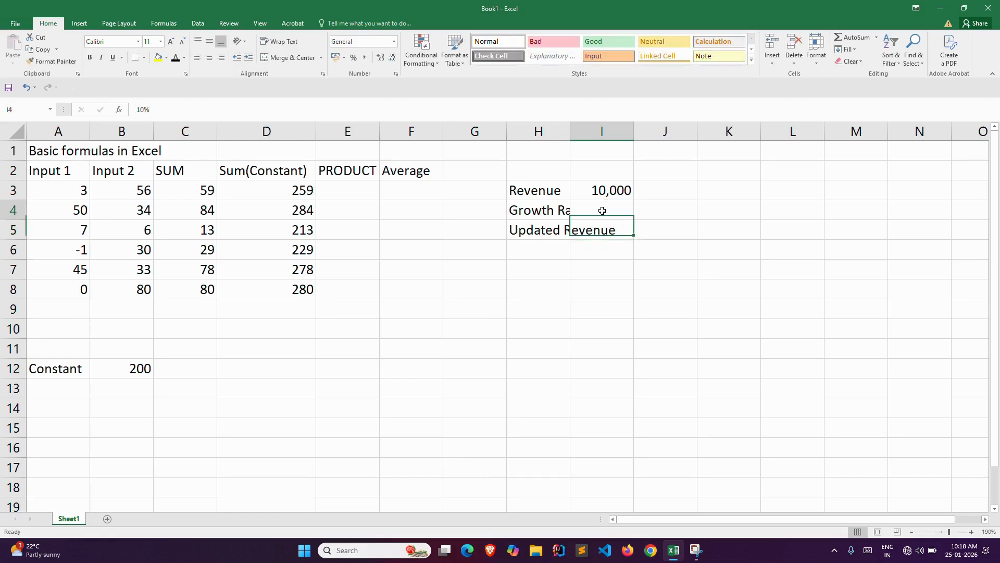
left_click(598, 208)
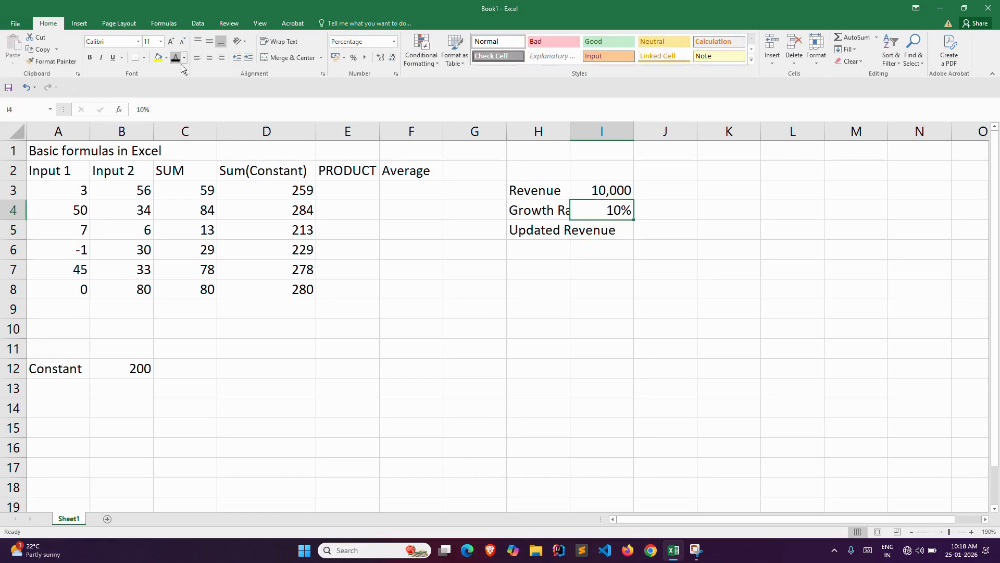
left_click(557, 307)
Step: Write the text note Revenue*(1+Growth rate) in K5
left_click(715, 231)
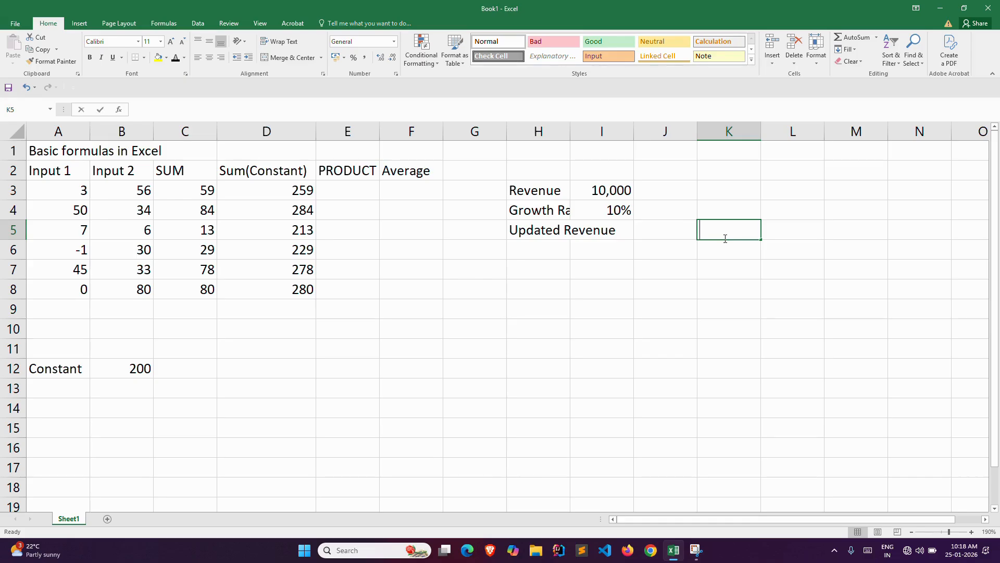
type("Revenue")
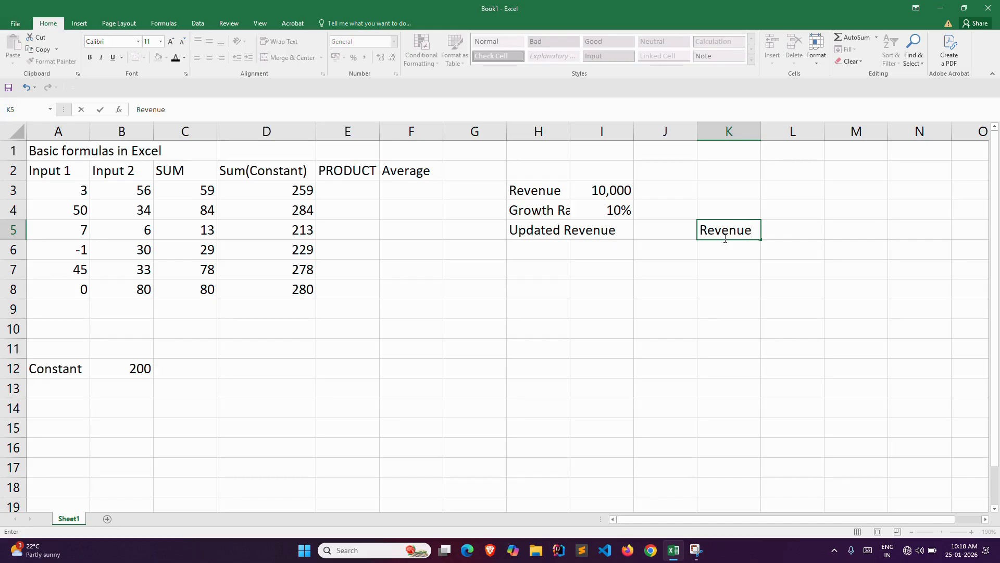
type("*()")
left_click(763, 229)
type("1+G")
type("rowth rat")
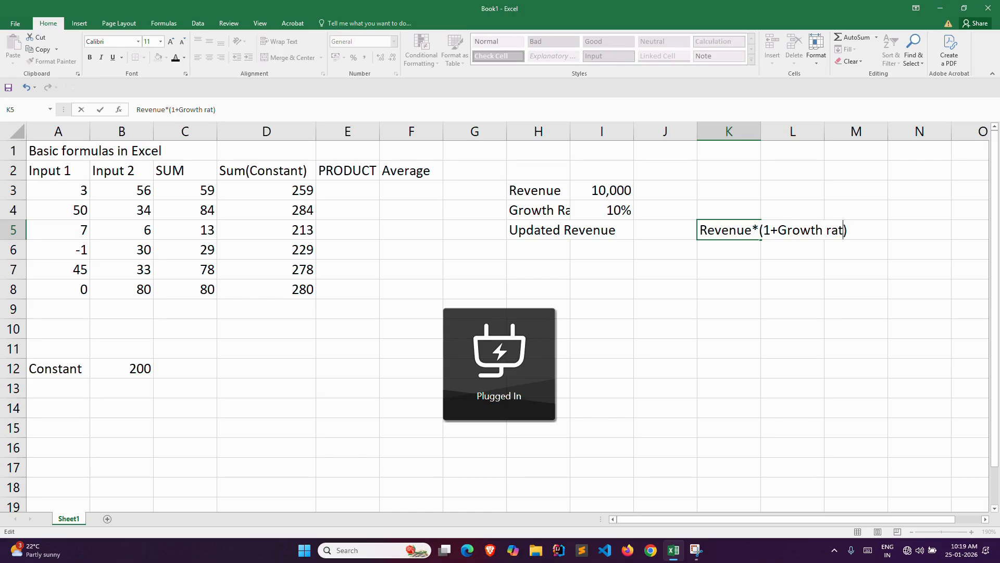
type("e")
key("Return")
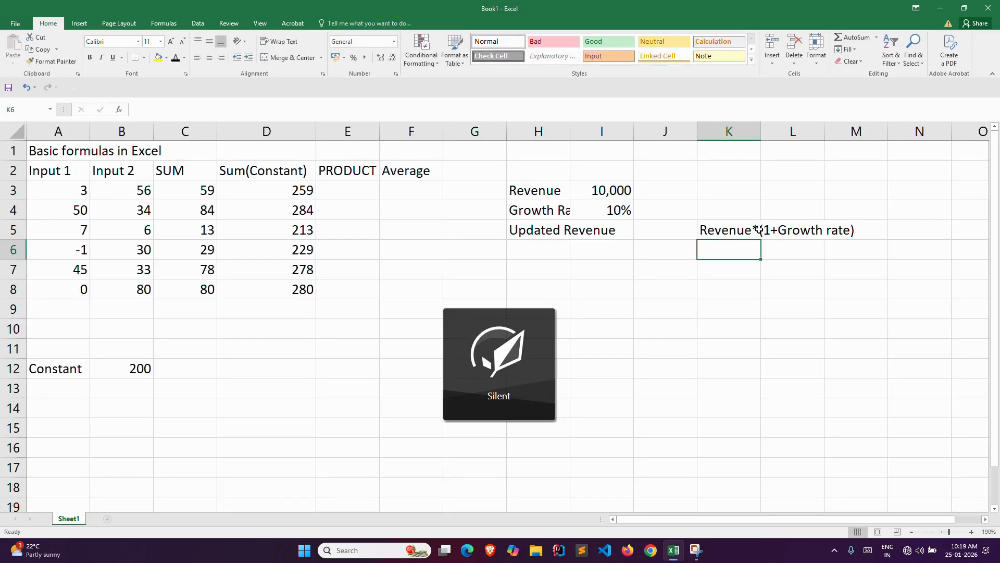
Step: Calculate the updated revenue in I5 with =I3*(1+$I$4), keeping the growth rate reference absolute
left_click(623, 236)
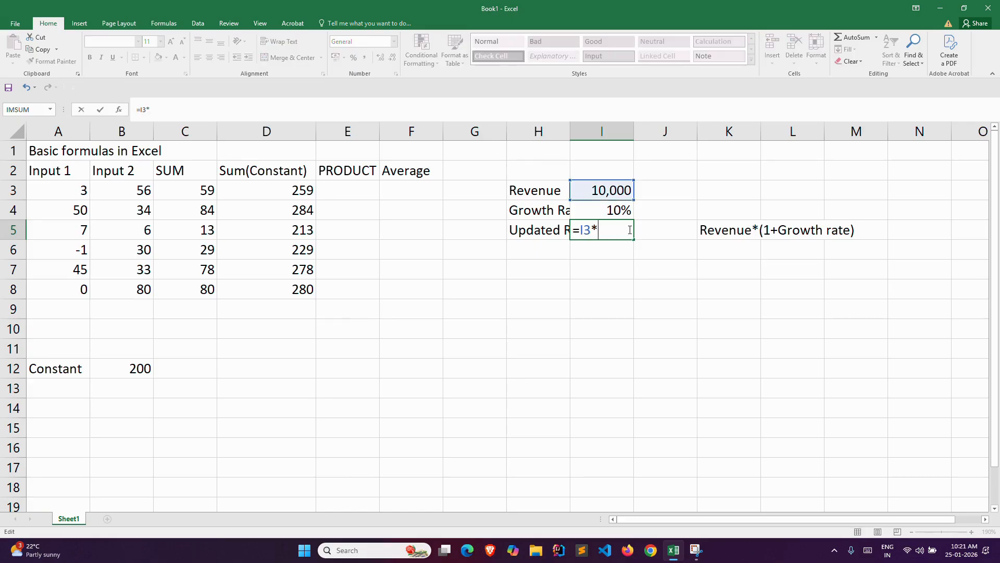
type("(1+")
left_click(618, 207)
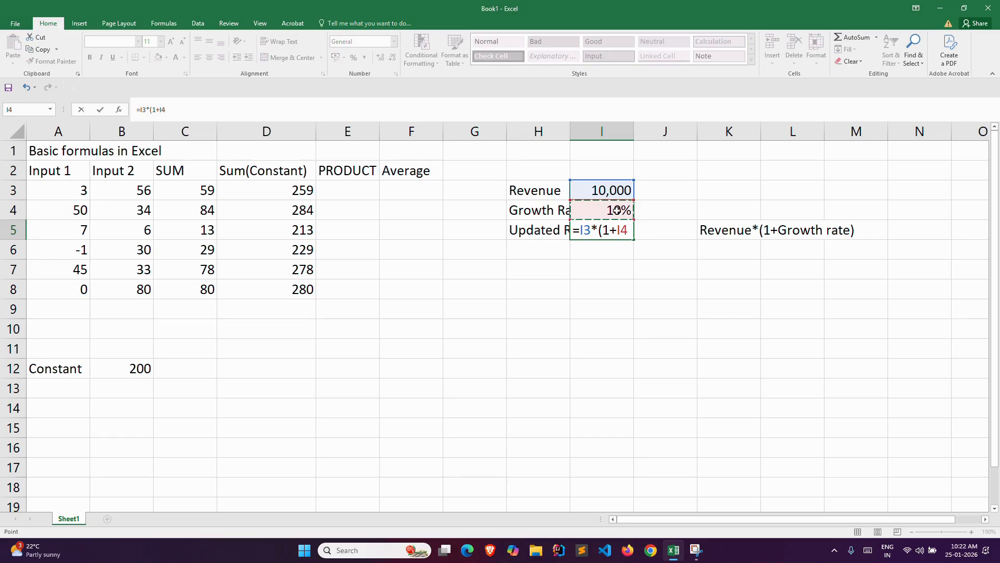
key("F4")
type(")")
key("Return")
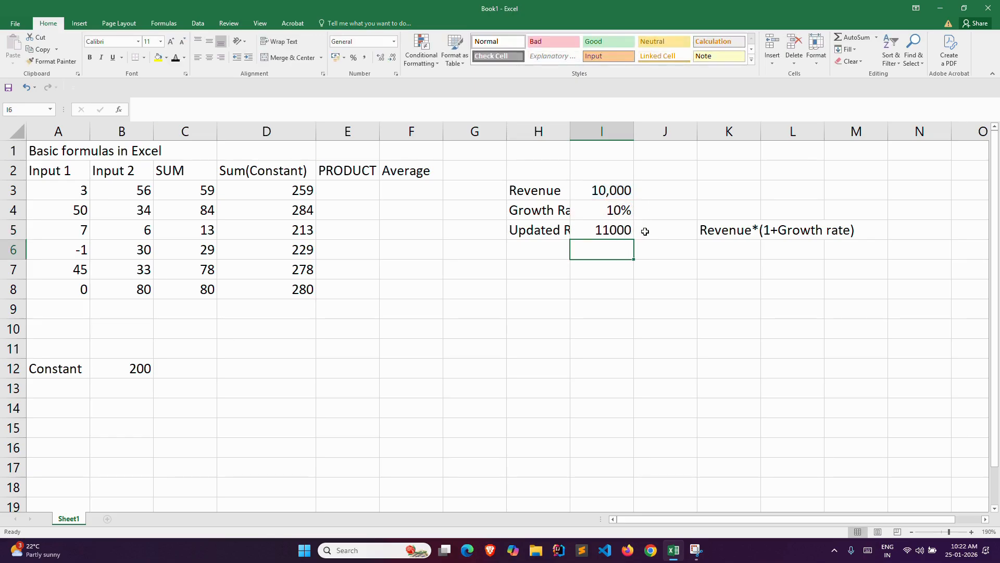
Step: Change the growth rate in I4 to 15%
double_click(621, 209)
key("BackSpace")
type("5")
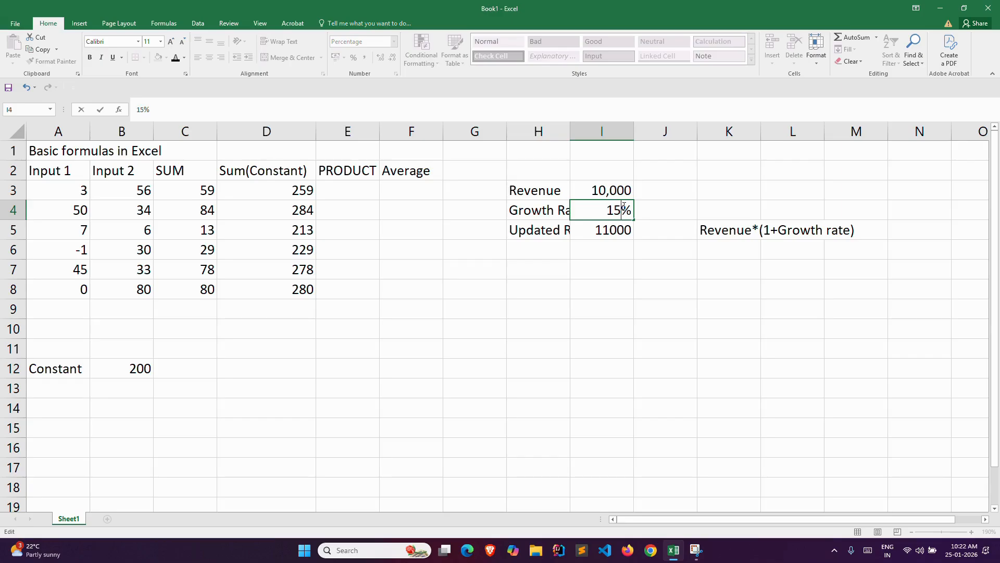
key("Return")
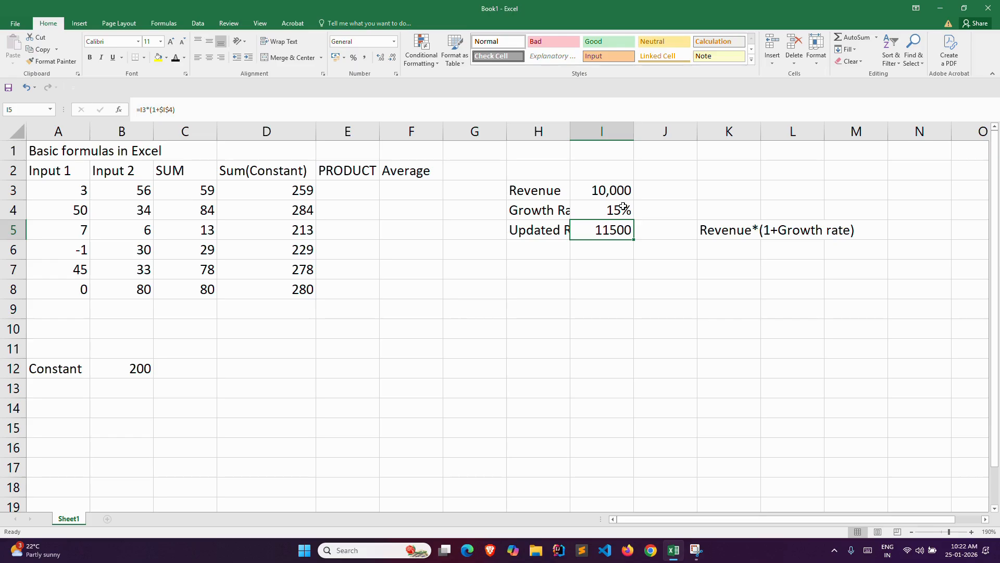
left_click(552, 211)
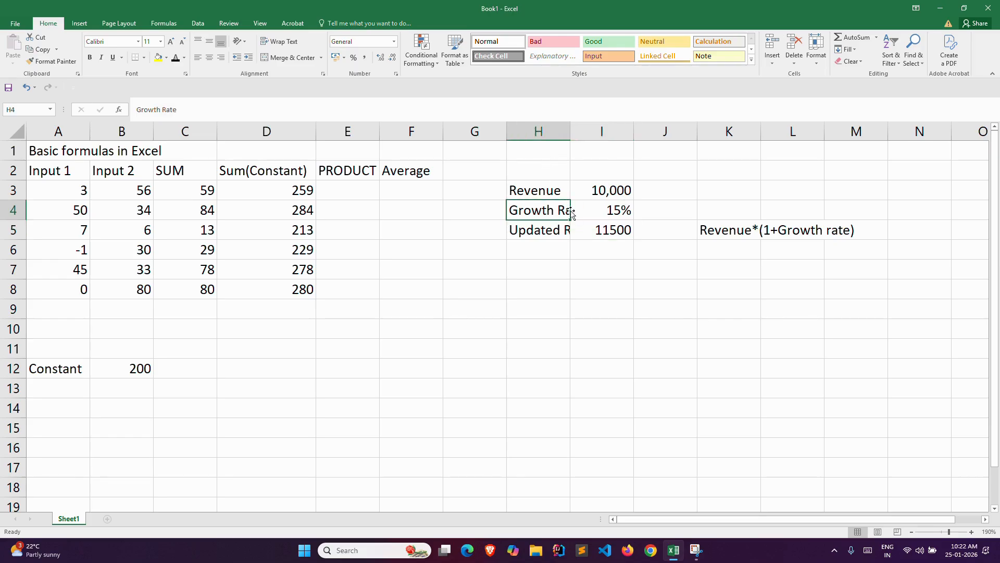
left_click(590, 210)
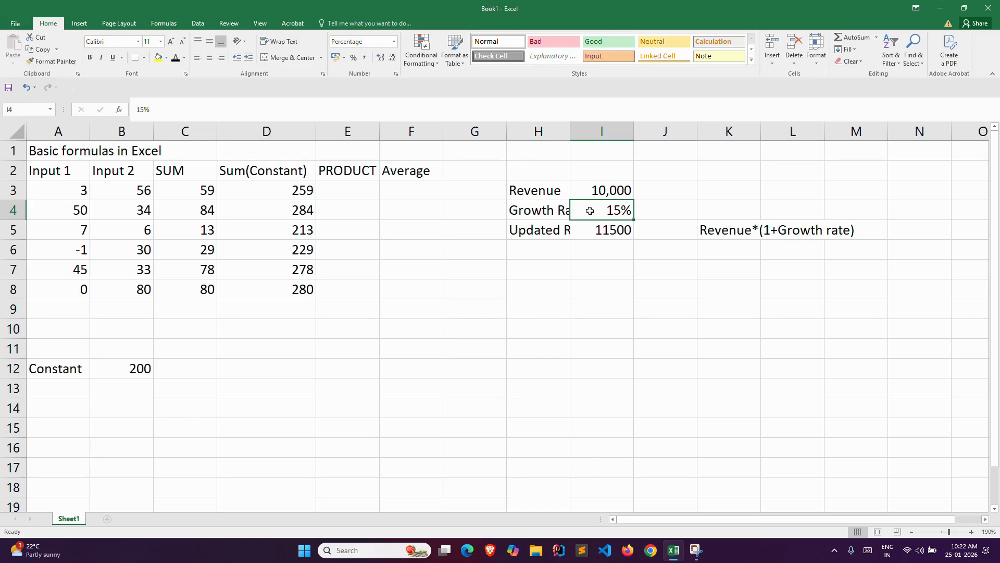
Step: Enter =A3*B3*B12 in E3 of the PRODUCT column and fill the formula down through E8
left_click(329, 190)
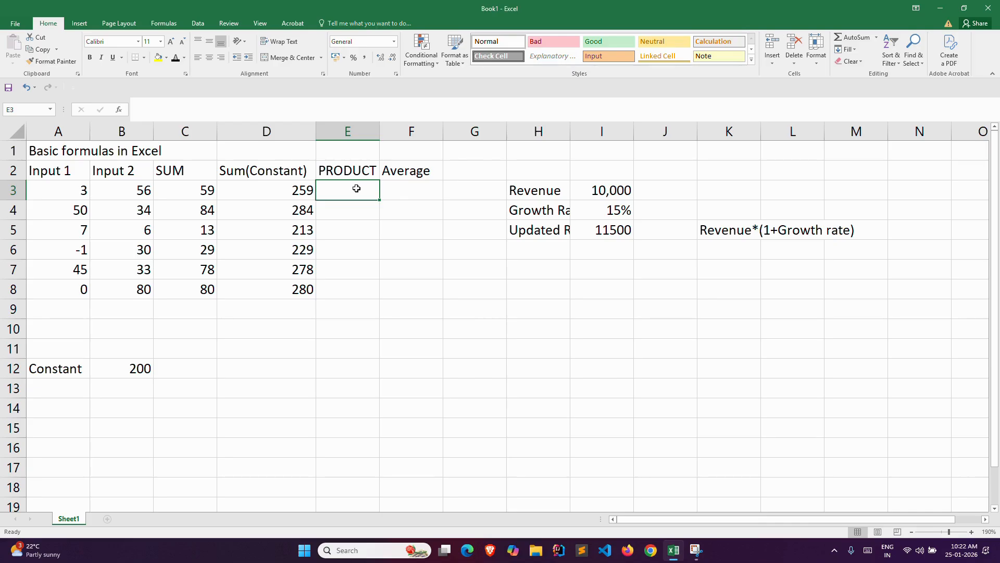
type("=")
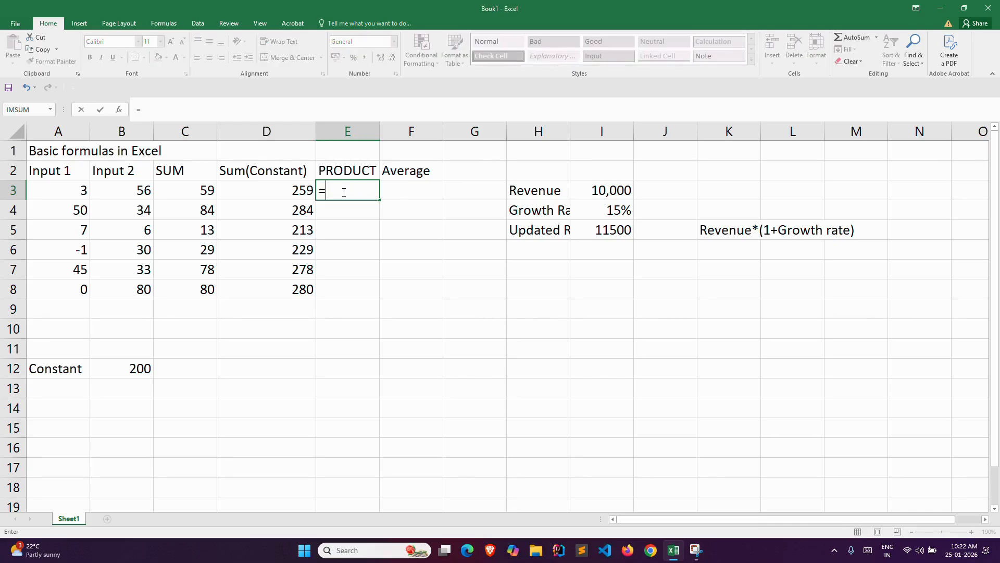
left_click(62, 190)
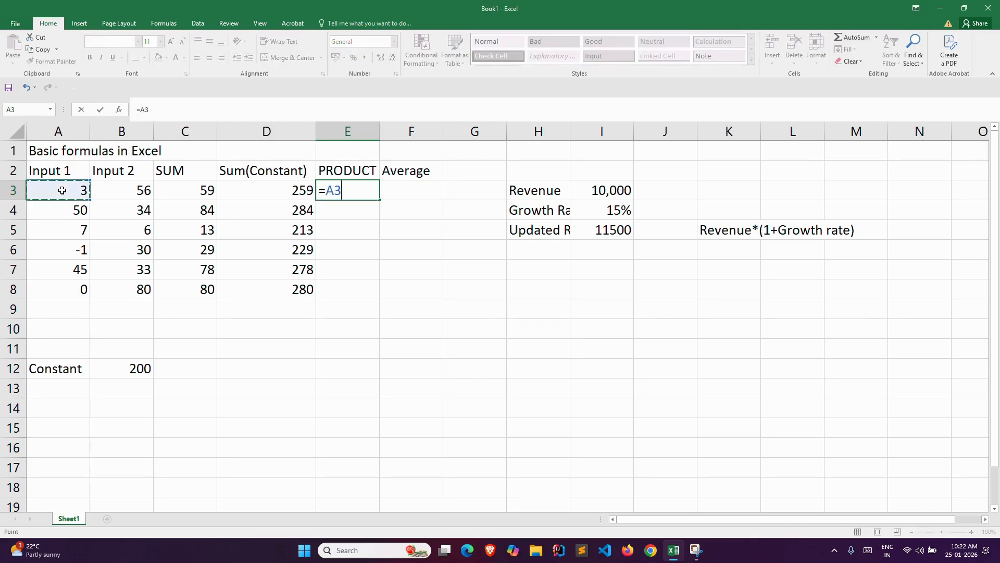
type("*")
left_click(141, 194)
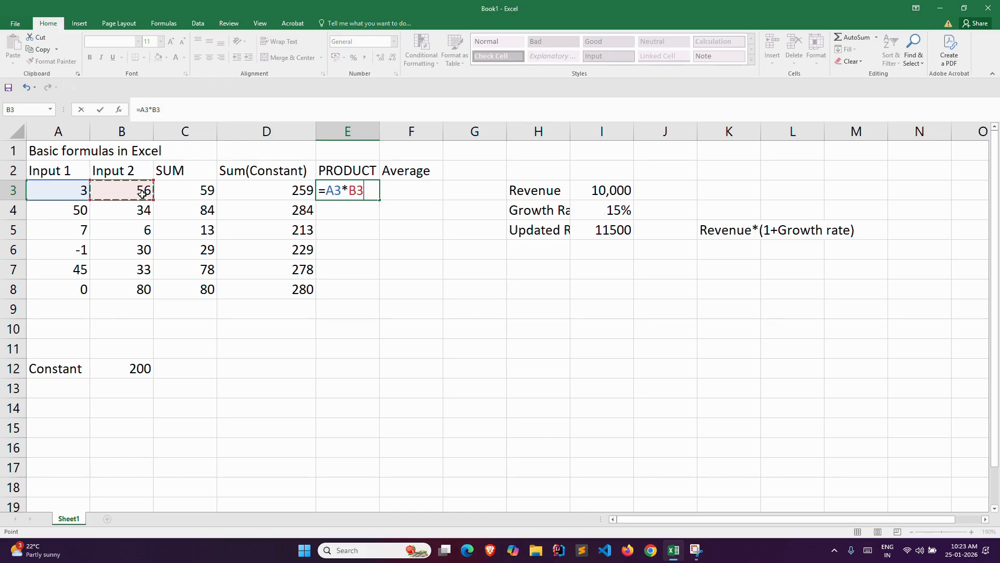
key("Return")
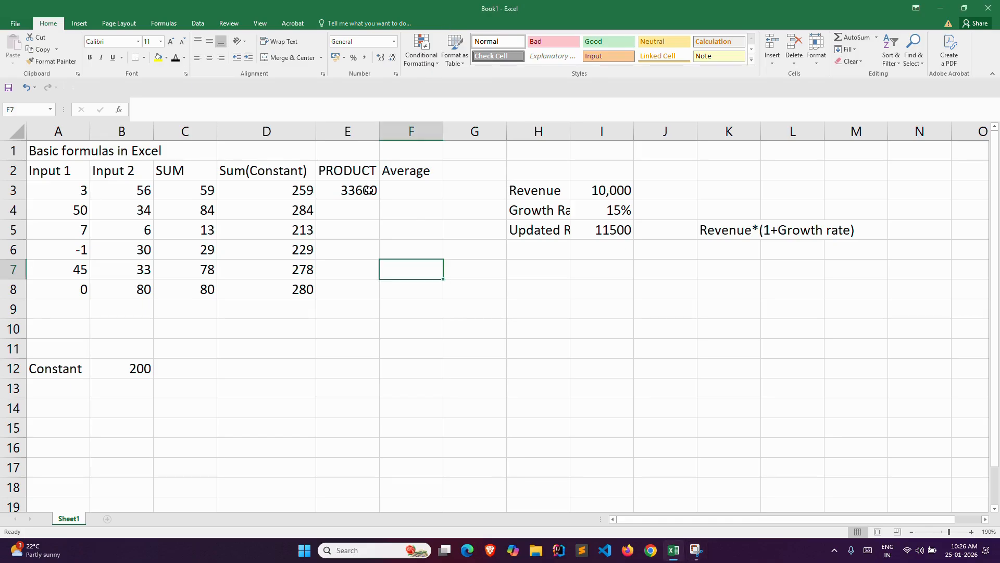
left_click(376, 195)
double_click(381, 199)
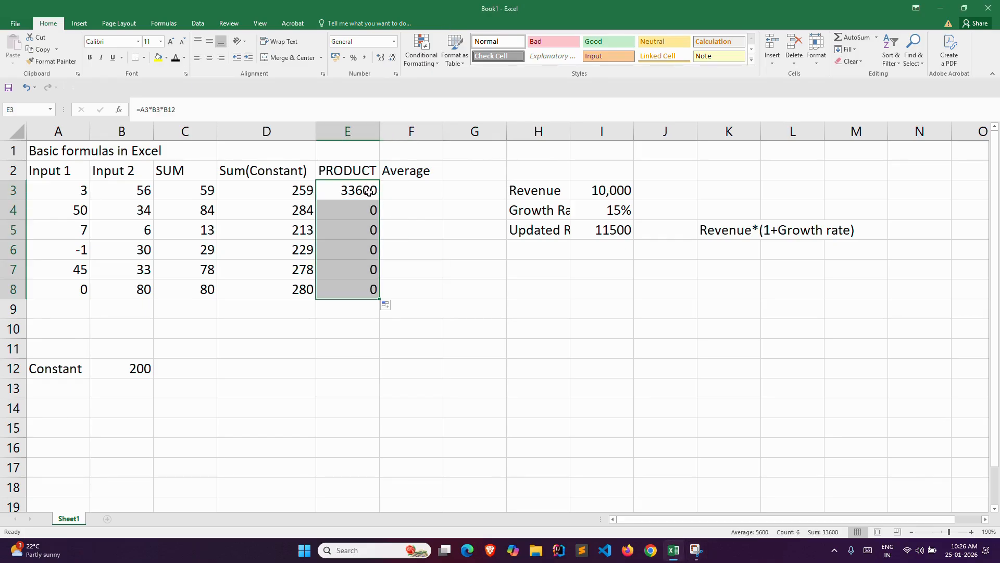
Step: Make the constant's reference in E3 absolute, as =A3*B3*$B$12, and refill the formula down through E8
left_click(368, 209)
left_click(370, 191)
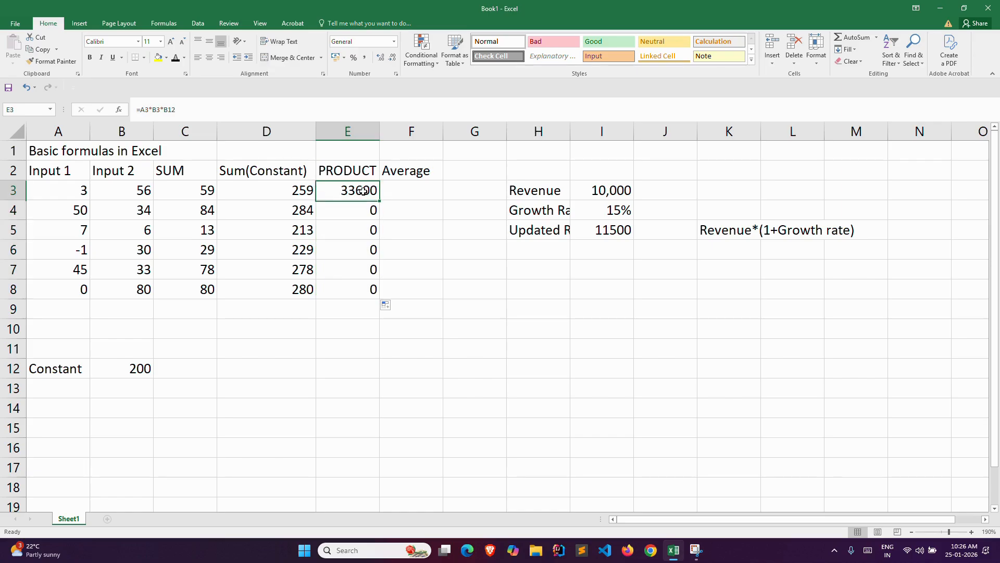
double_click(365, 191)
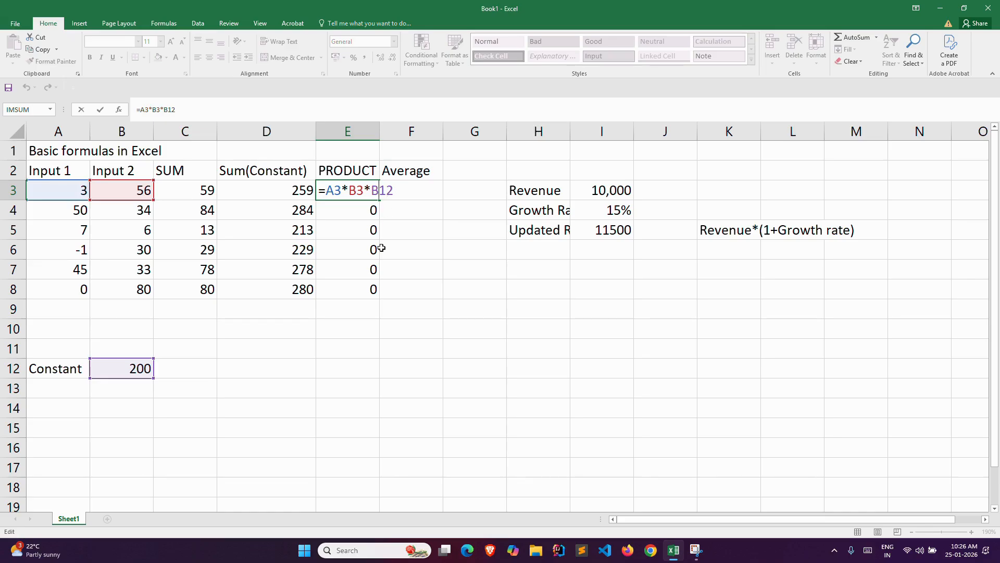
key("F4")
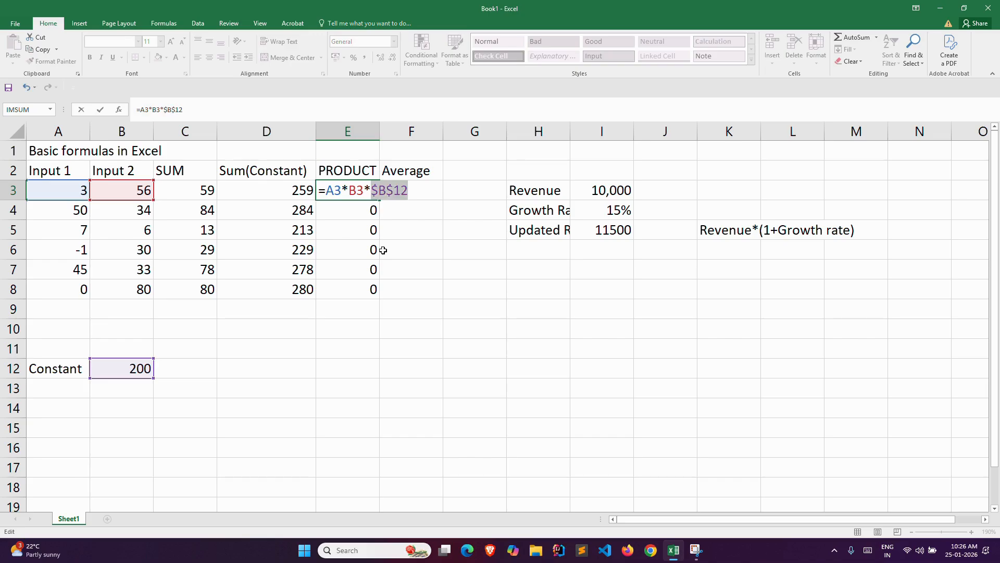
key("Return")
left_click(371, 191)
double_click(379, 200)
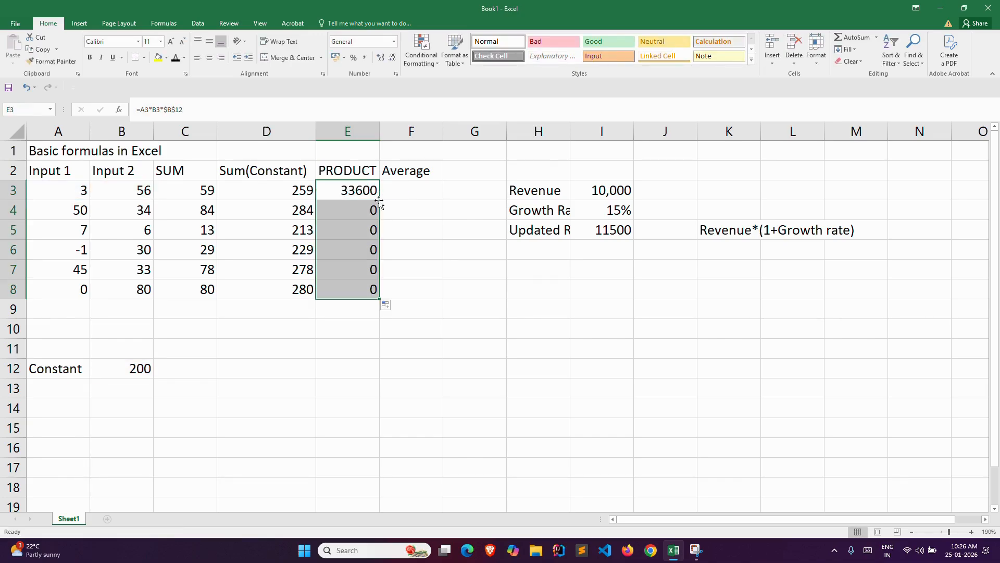
left_click(347, 386)
Step: Calculate the average of the two inputs in F3 with =C3/2
left_click(402, 190)
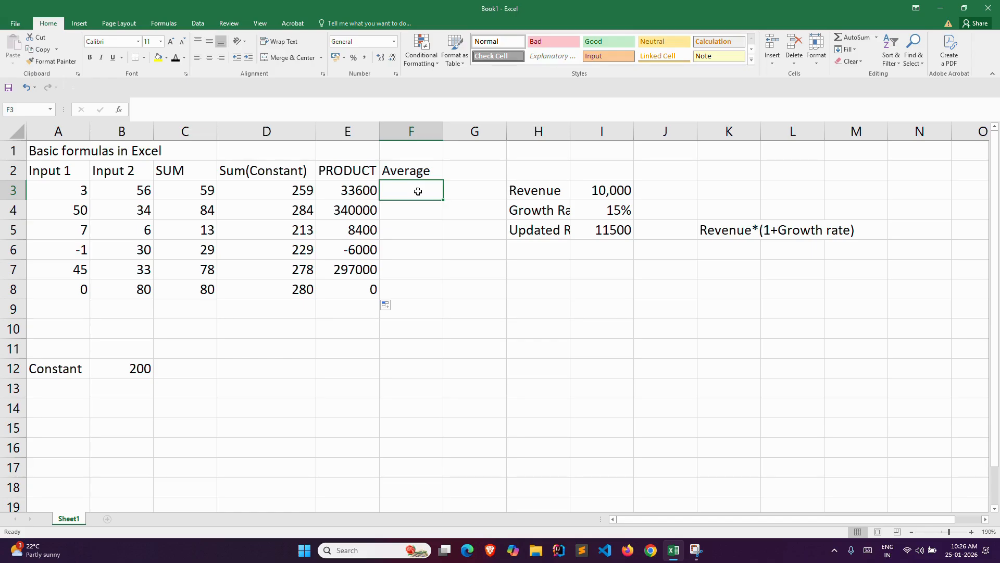
type("=")
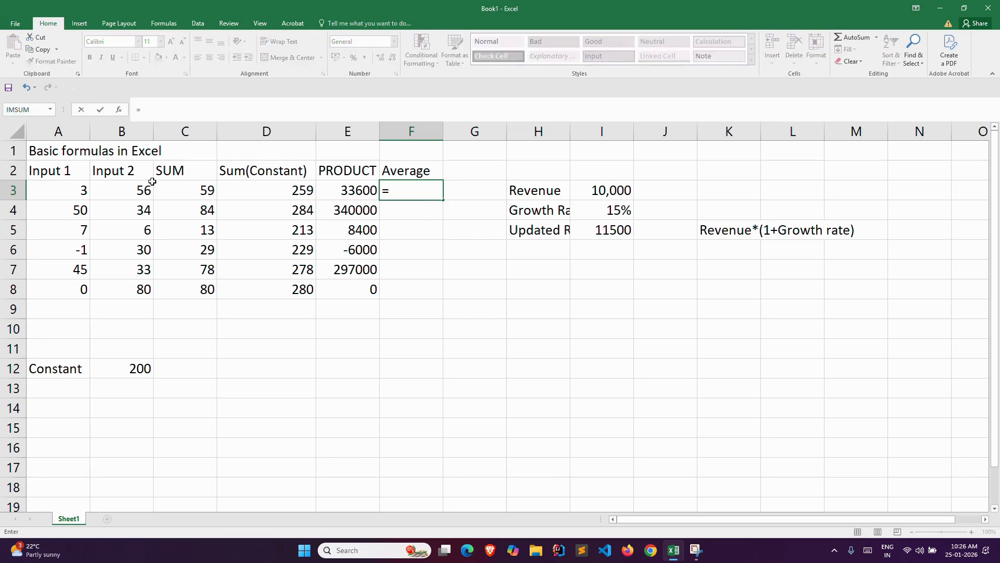
left_click(194, 192)
type("/2")
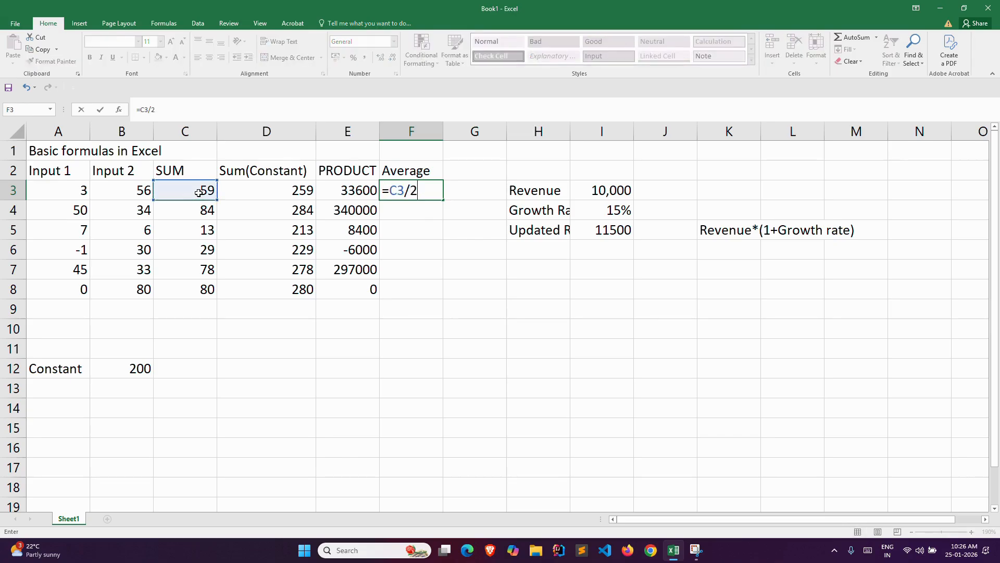
key("Return")
Step: Calculate the average including the constant in G3 with =D3/3
left_click(467, 197)
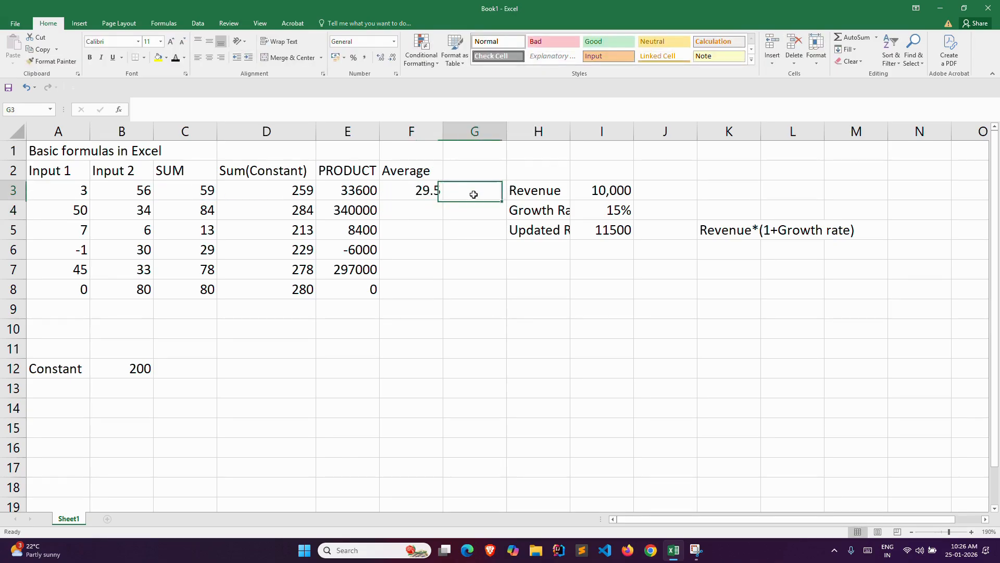
type("=")
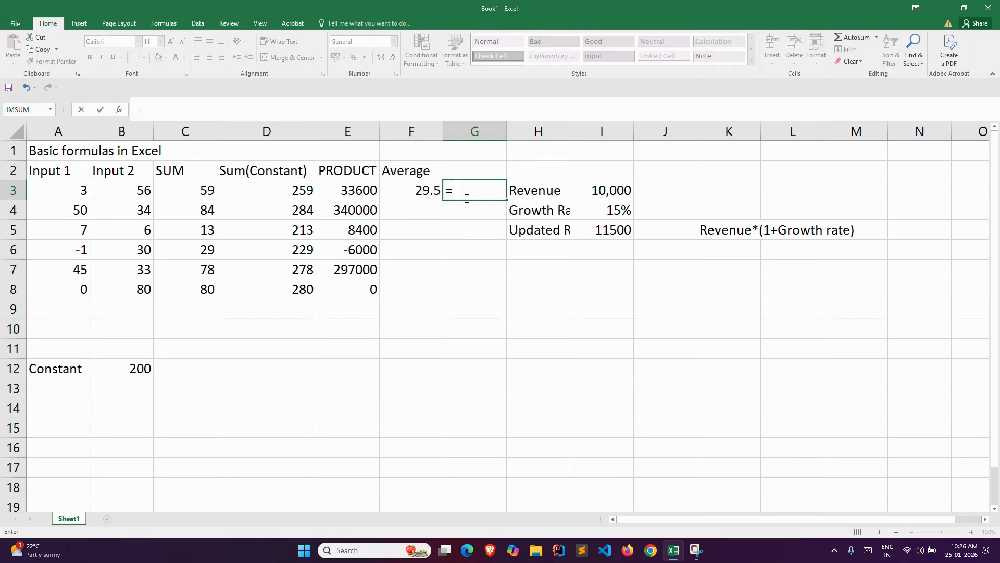
left_click(294, 189)
type("/4")
key("BackSpace")
type("3")
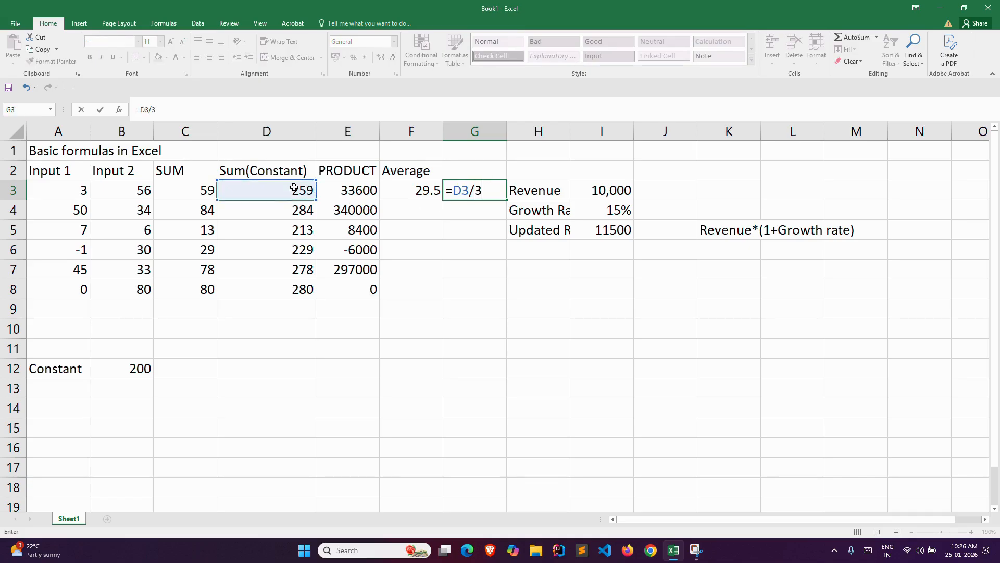
key("Return")
Step: Fill the two average formulas in F3 and G3 down through row 8
left_click(390, 189)
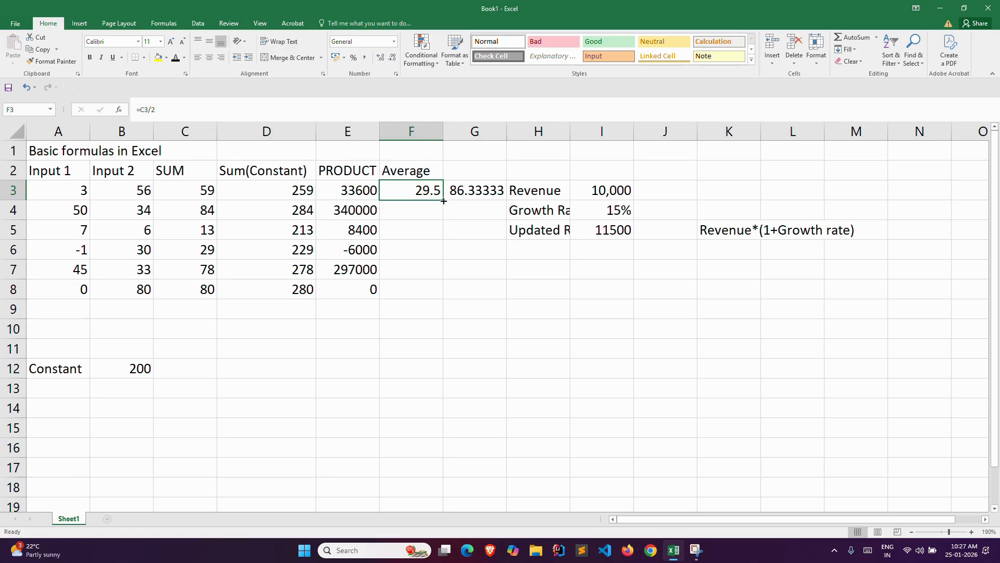
double_click(442, 201)
left_click(464, 191)
double_click(506, 200)
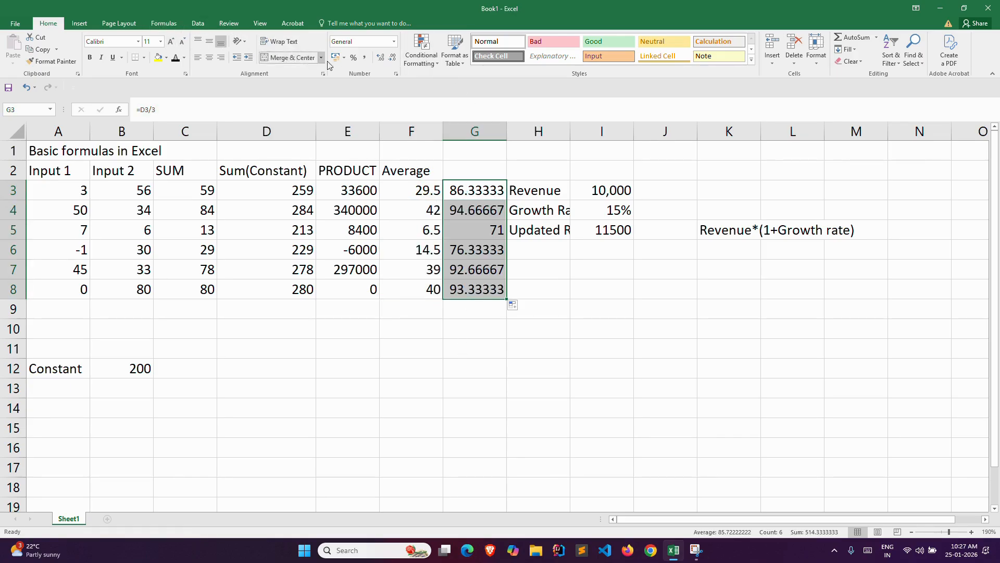
Step: Reduce the averages in G3:G8 to two decimal places
left_click(391, 58)
left_click(392, 57)
left_click(392, 58)
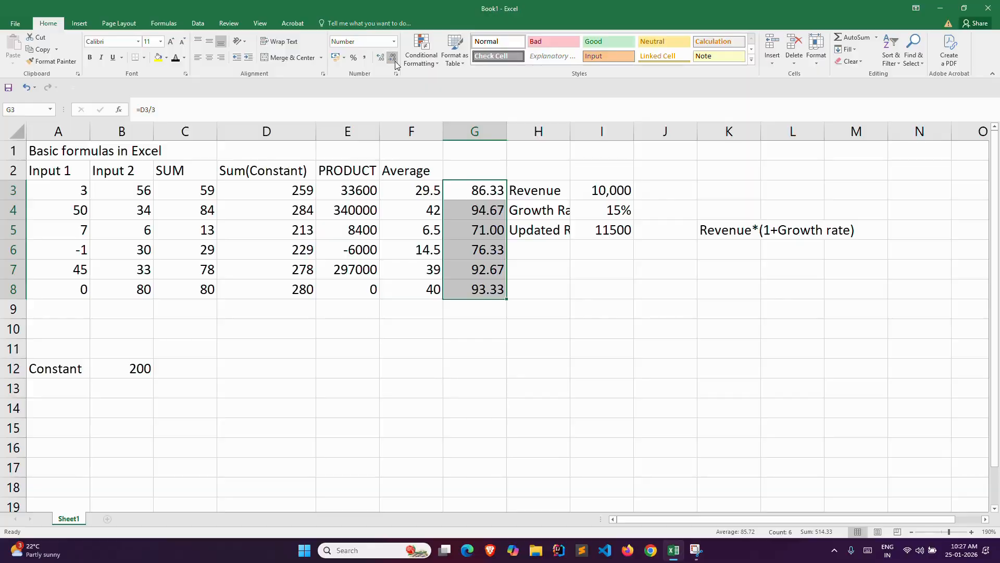